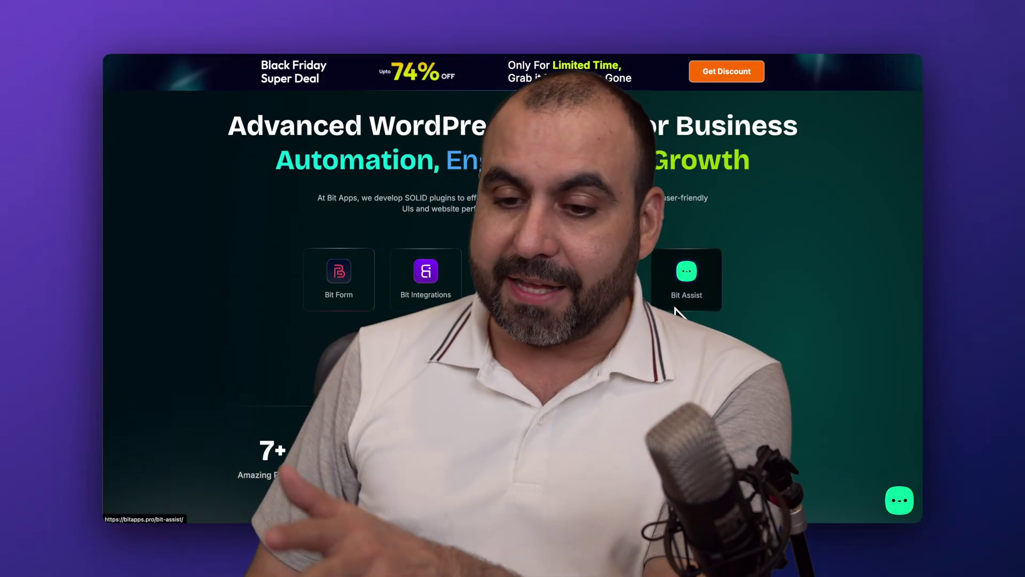
Open and close the Bit Apps site's chat widget menu, then switch to the AppSumo Bit Form listing
{"action": "left_click", "coordinate": [900, 503]}
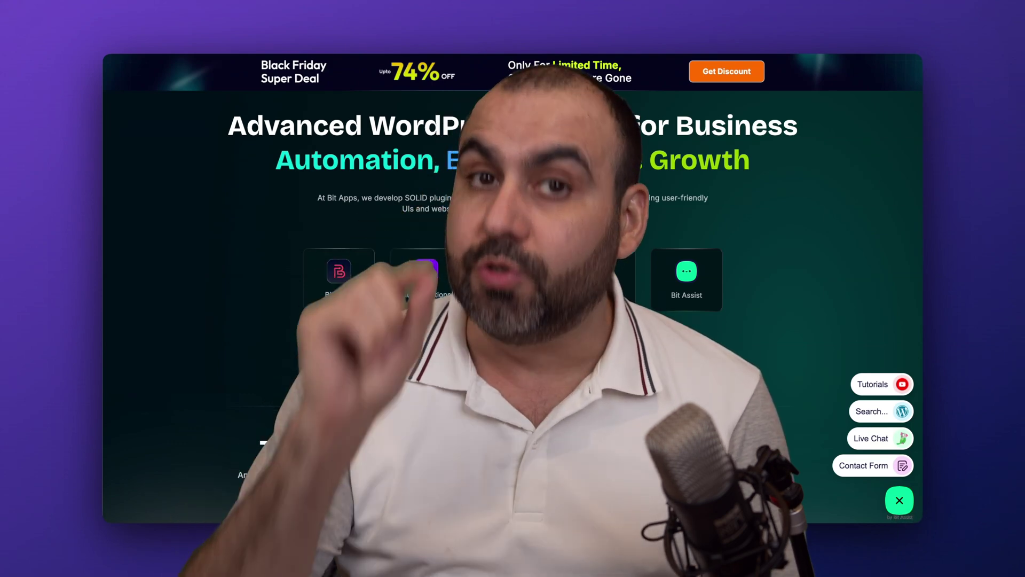
{"action": "left_click", "coordinate": [774, 379]}
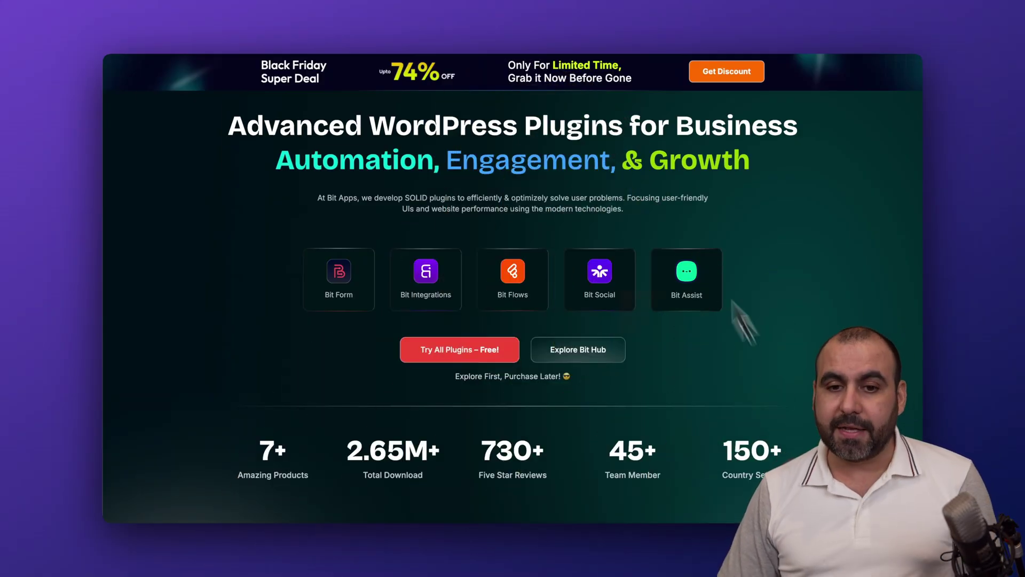
{"action": "left_click", "coordinate": [603, 23]}
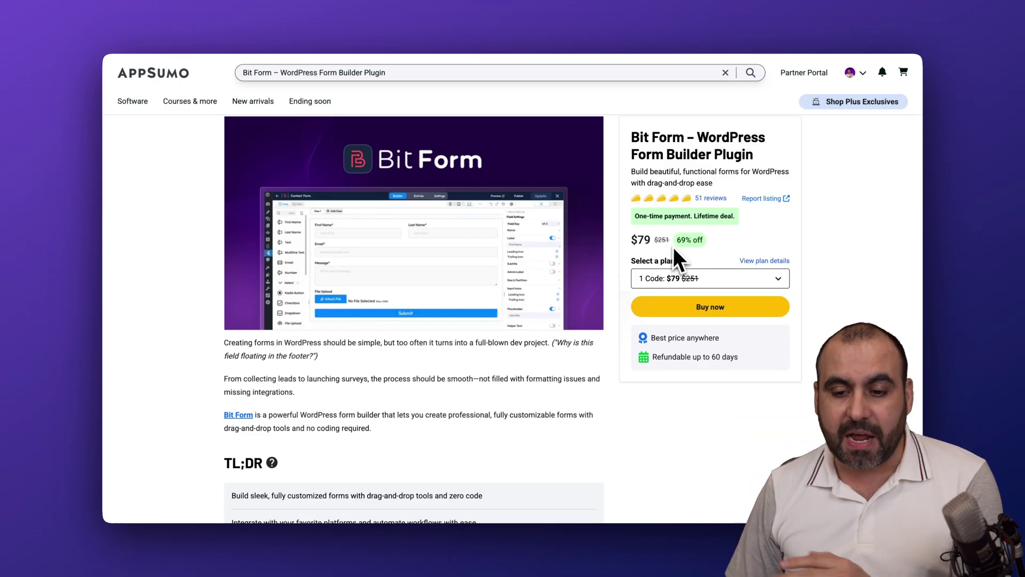
Scroll to Bit Form's Plan 1 and Plan 2 cards and highlight Plan 2's 'Unlimited websites' line
{"action": "scroll", "coordinate": [674, 256], "scroll_direction": "down", "scroll_amount": 15}
{"action": "scroll", "coordinate": [674, 258], "scroll_direction": "down", "scroll_amount": 20}
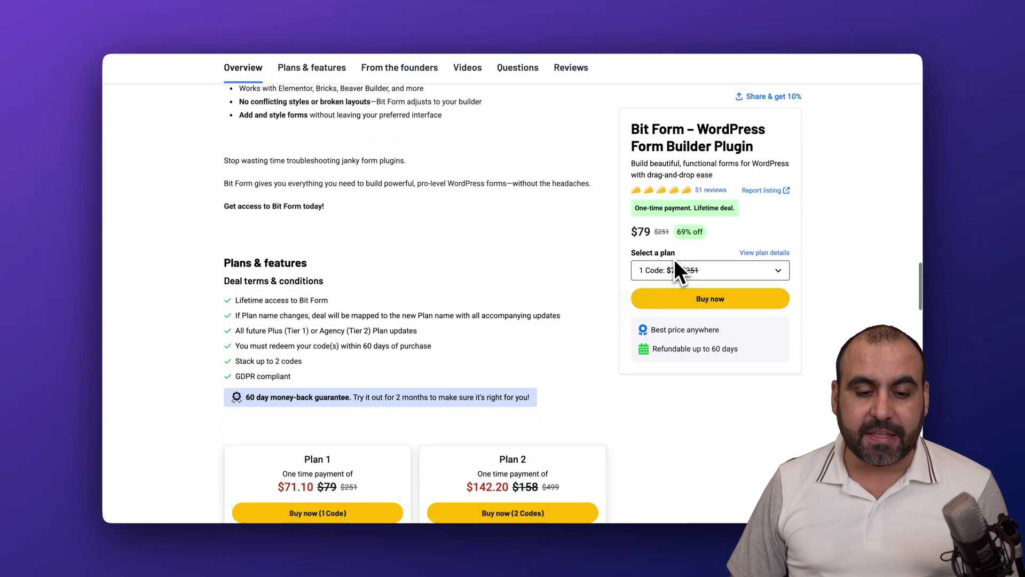
{"action": "scroll", "coordinate": [674, 258], "scroll_direction": "down", "scroll_amount": 5}
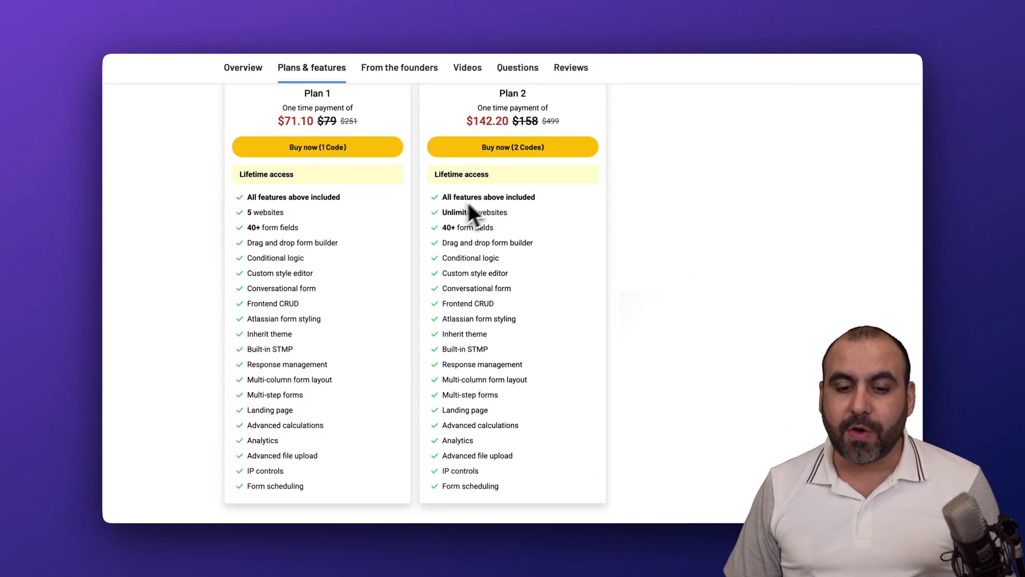
{"action": "left_click_drag", "start_coordinate": [444, 210], "coordinate": [522, 212]}
{"action": "left_click", "coordinate": [534, 212]}
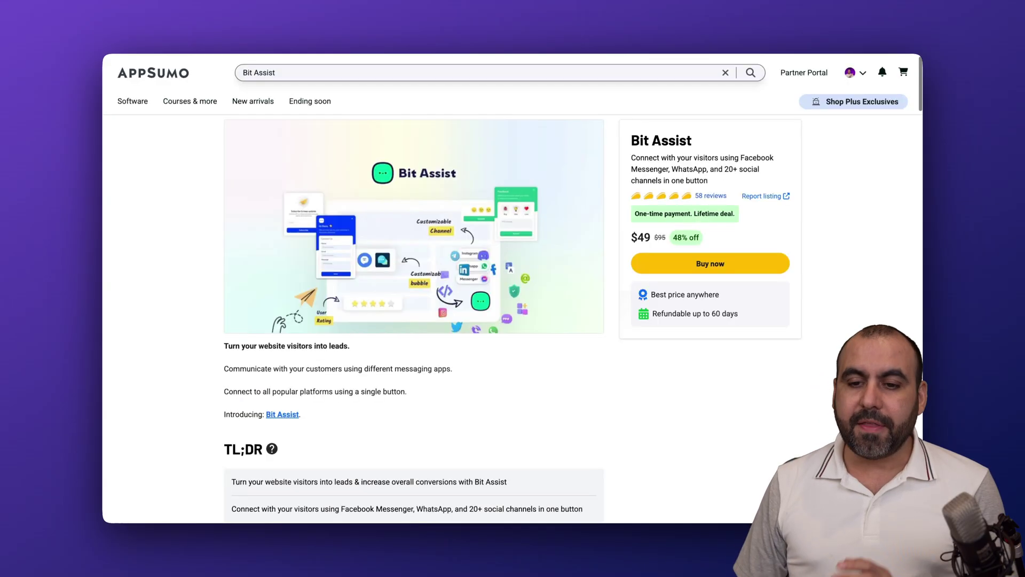
{"action": "scroll", "coordinate": [409, 286], "scroll_direction": "down", "scroll_amount": 10}
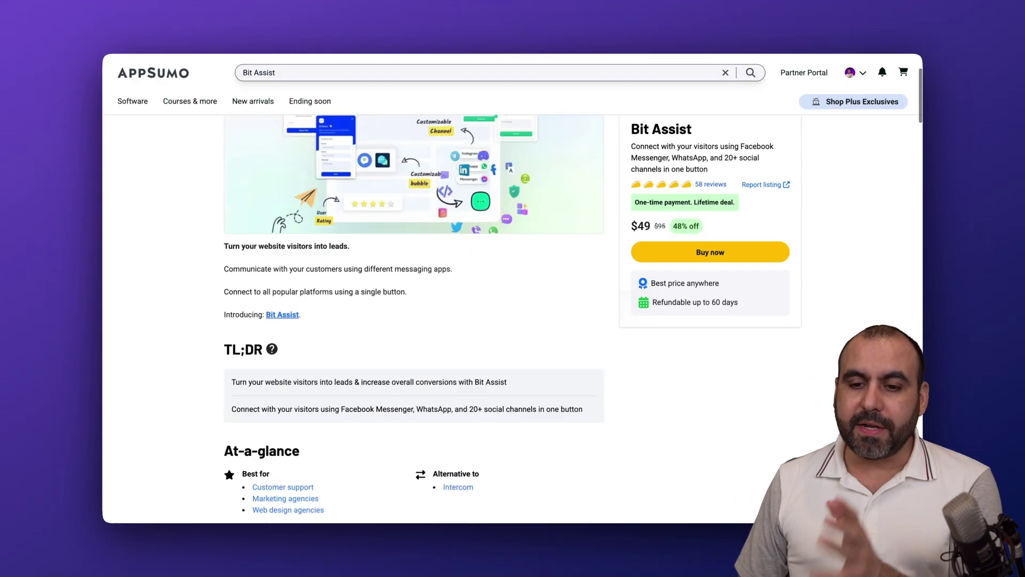
Highlight the Bit Assist plan's 5 sites, 21+ channels and unlimited widgets and channels lines
{"action": "scroll", "coordinate": [625, 383], "scroll_direction": "down", "scroll_amount": 15}
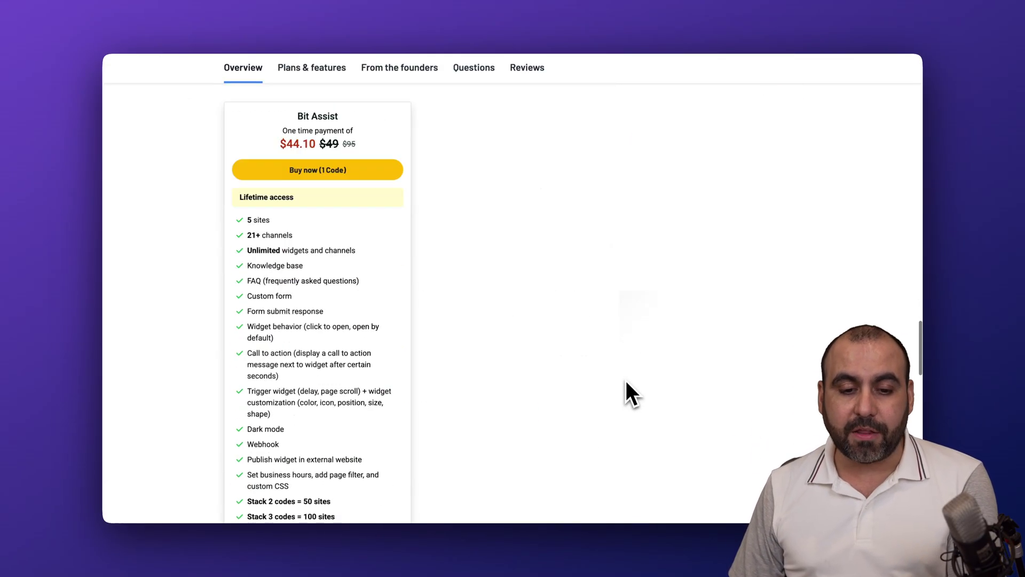
{"action": "left_click_drag", "start_coordinate": [249, 173], "coordinate": [306, 172]}
{"action": "left_click", "coordinate": [309, 171]}
{"action": "left_click_drag", "start_coordinate": [248, 186], "coordinate": [360, 188]}
{"action": "left_click", "coordinate": [258, 206]}
{"action": "left_click_drag", "start_coordinate": [247, 202], "coordinate": [358, 205]}
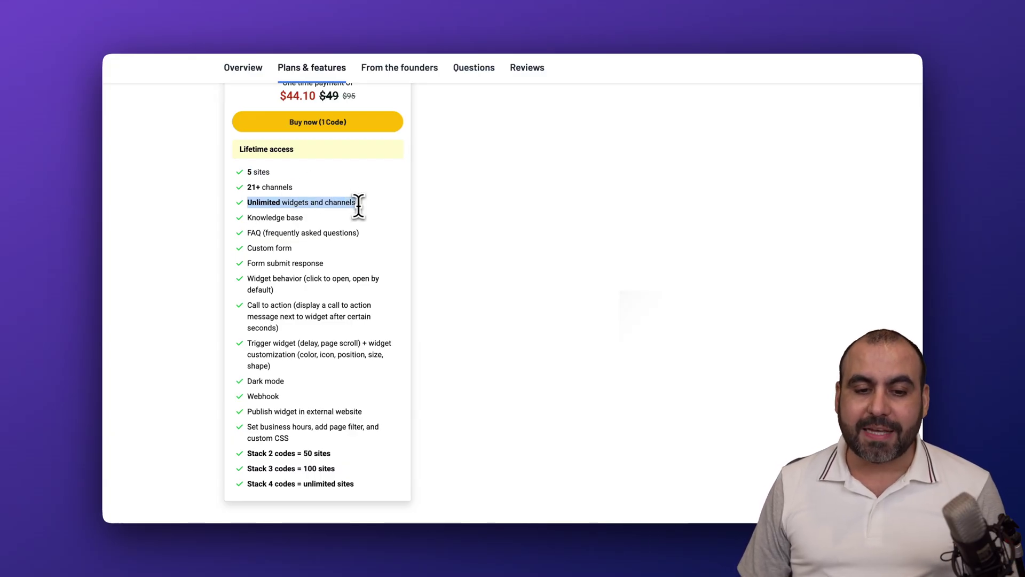
{"action": "left_click", "coordinate": [369, 206]}
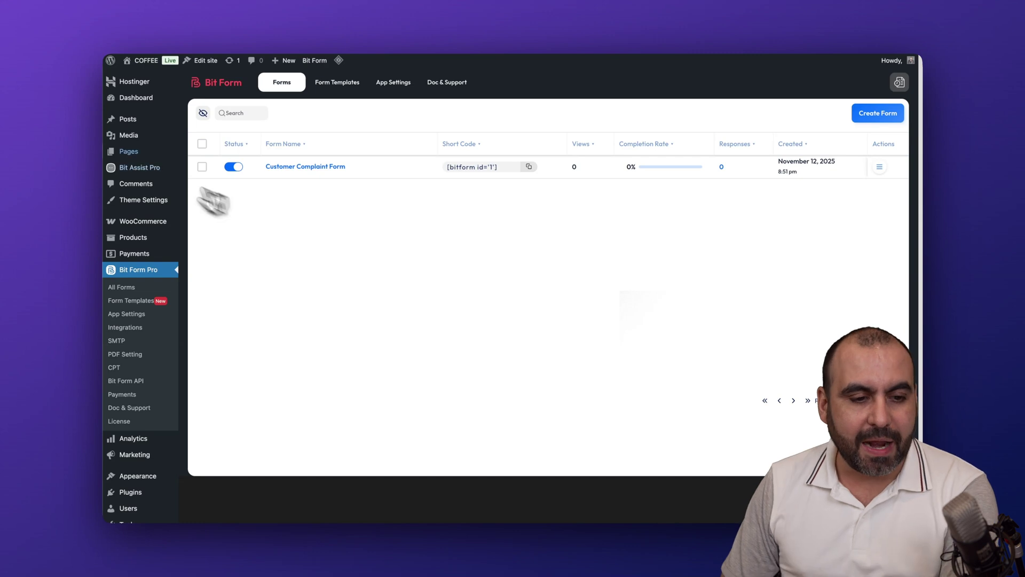
View the Bit Form forms and Bit Assist widgets lists, then visit the COFFEE site
{"action": "mouse_move", "coordinate": [145, 171]}
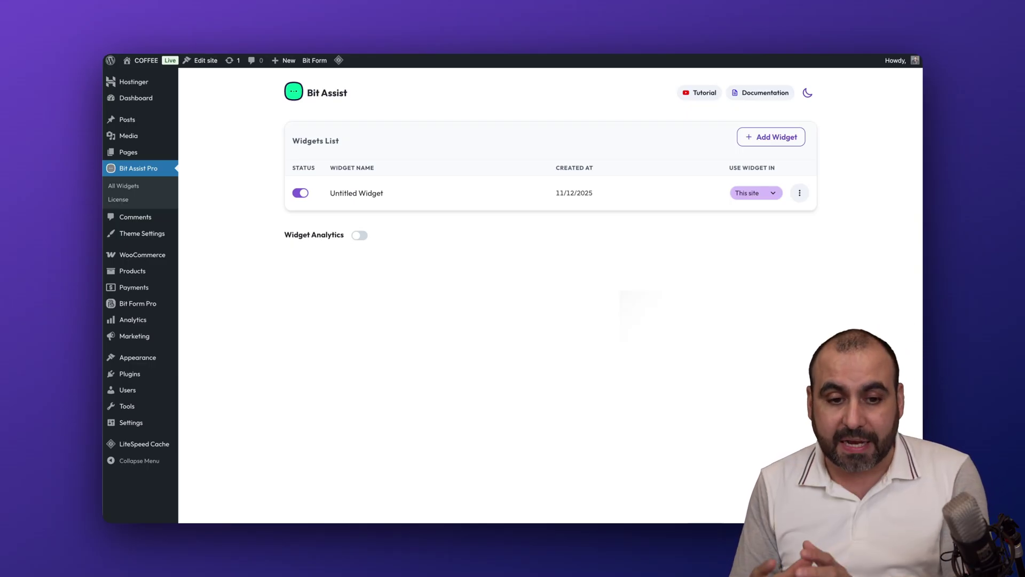
{"action": "mouse_move", "coordinate": [149, 63]}
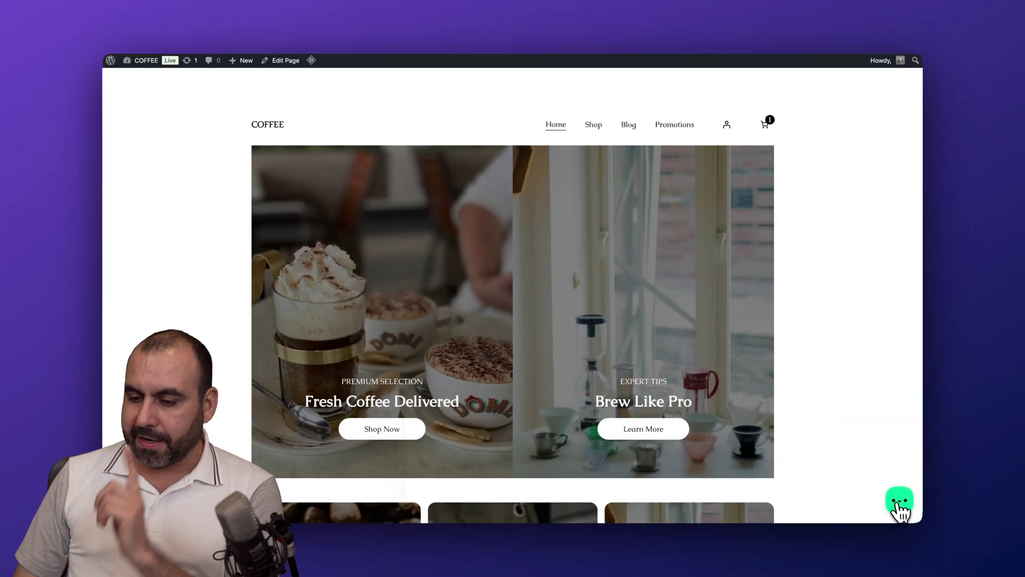
Read the 'What is a LTD' article in the chat widget's Knowledge Base, then close it
{"action": "left_click", "coordinate": [900, 504]}
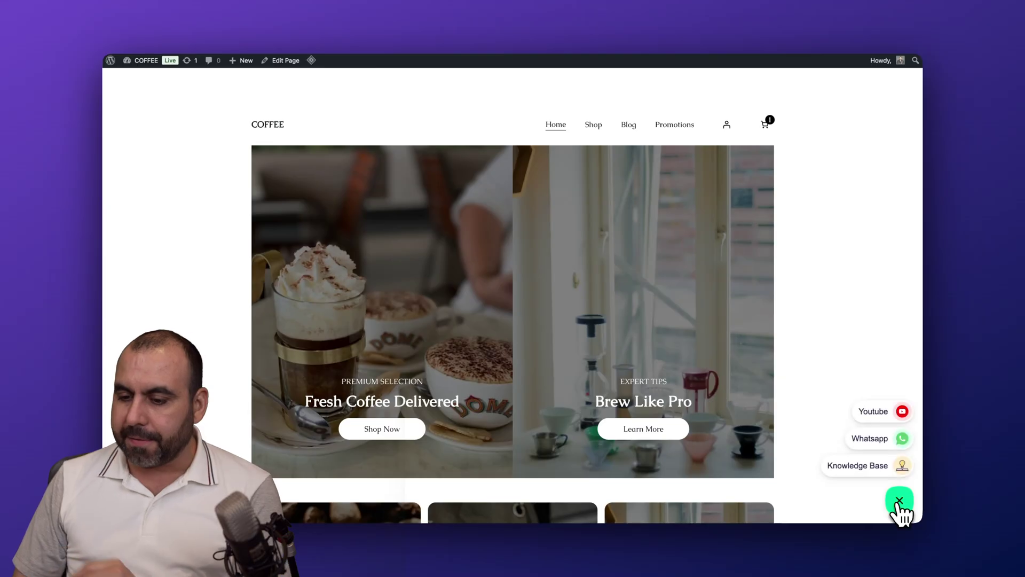
{"action": "left_click", "coordinate": [875, 480]}
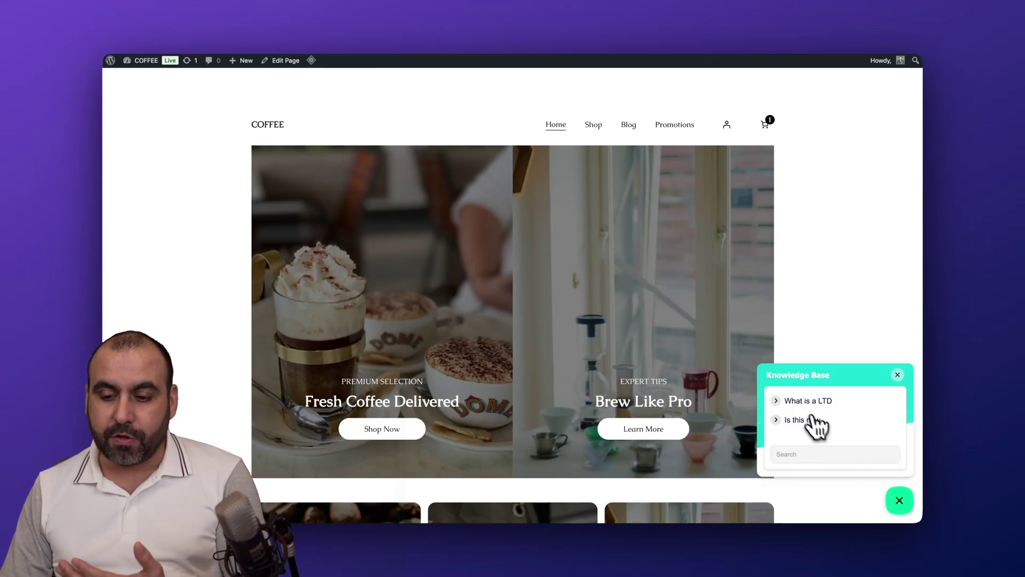
{"action": "left_click", "coordinate": [791, 401]}
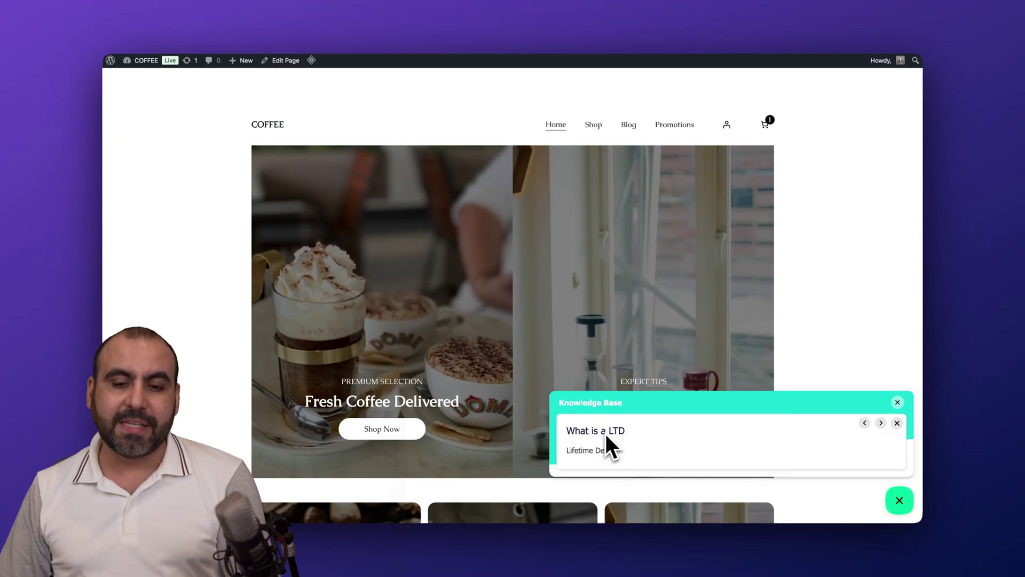
{"action": "left_click", "coordinate": [897, 422]}
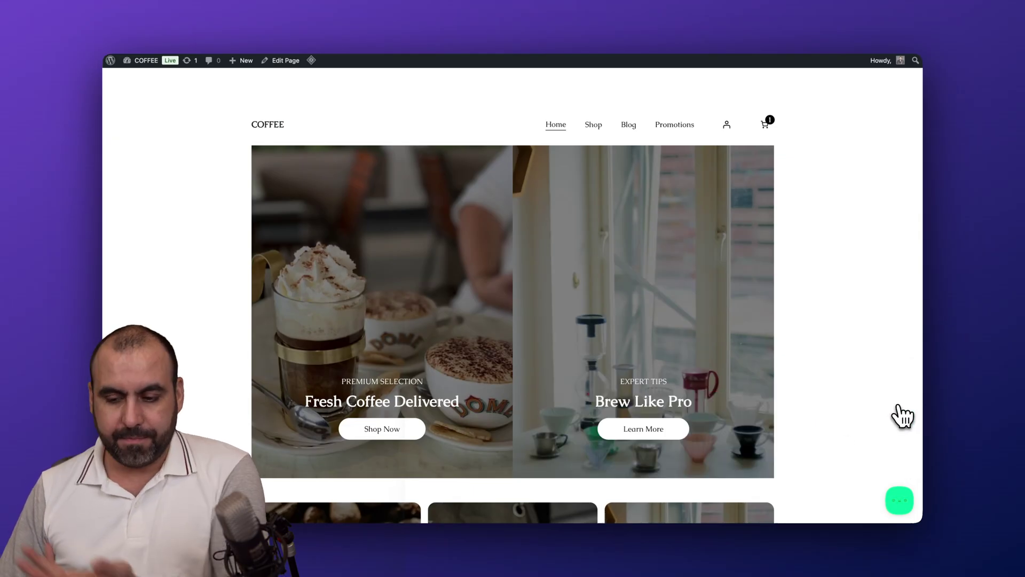
Play and pause the widget's YouTube video, then close the player and the widget menu
{"action": "left_click", "coordinate": [898, 501]}
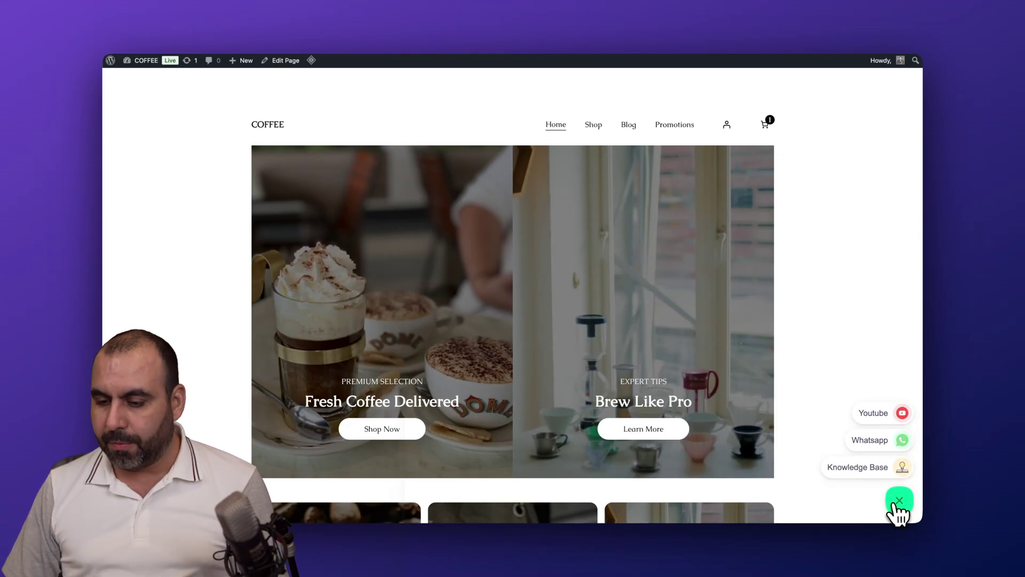
{"action": "left_click", "coordinate": [888, 419]}
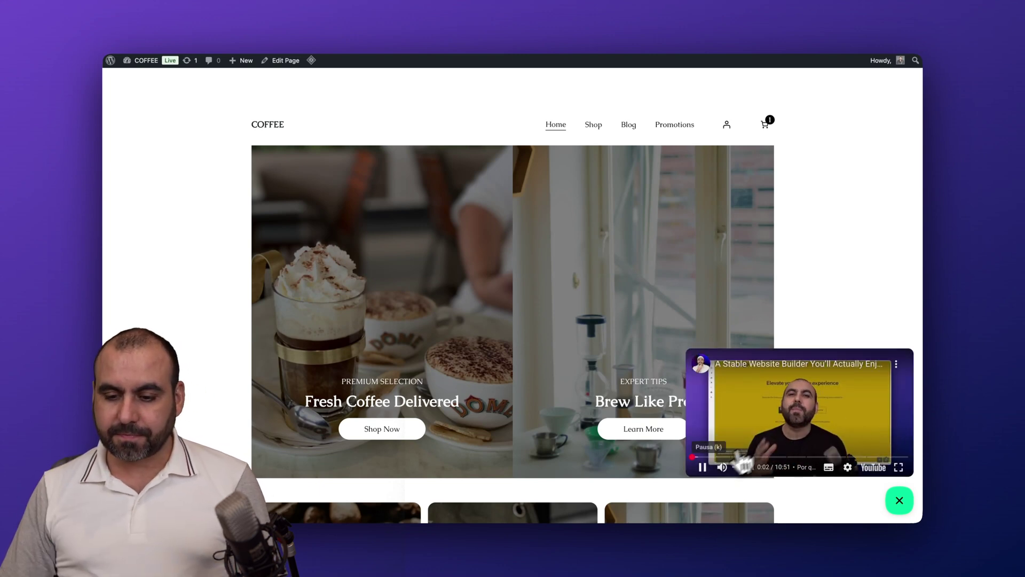
{"action": "left_click", "coordinate": [702, 467]}
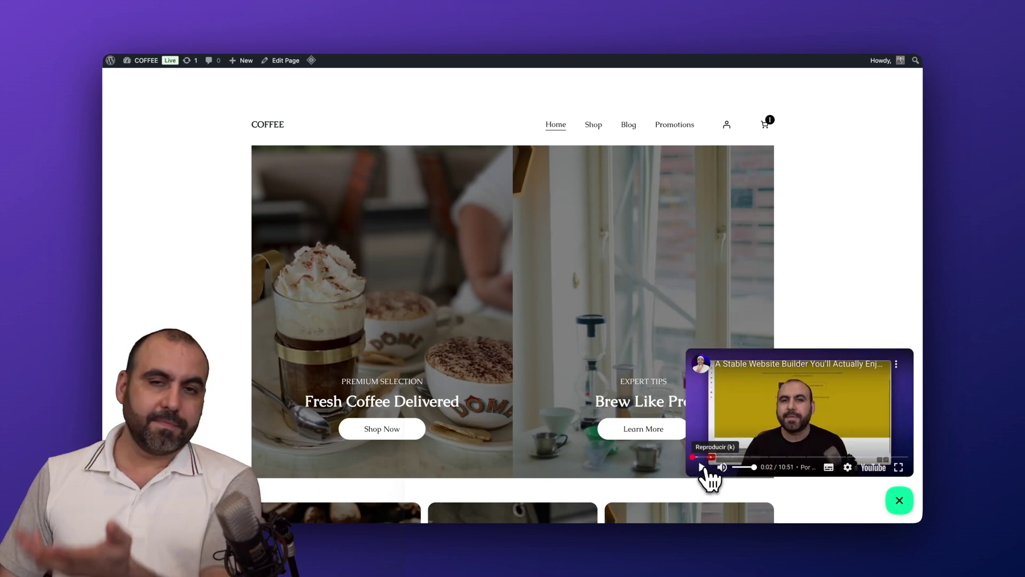
{"action": "left_click", "coordinate": [901, 502]}
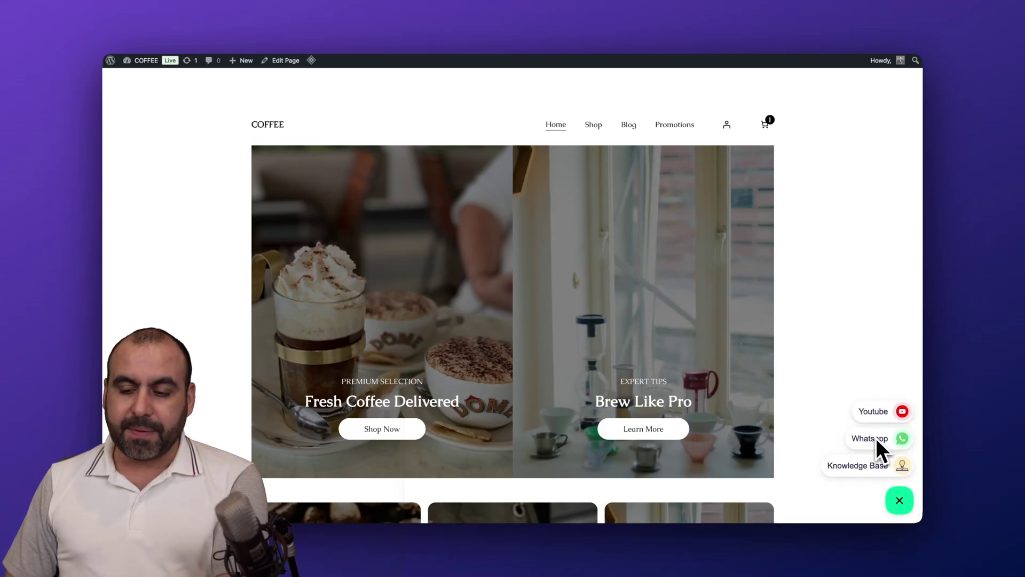
{"action": "left_click", "coordinate": [847, 274]}
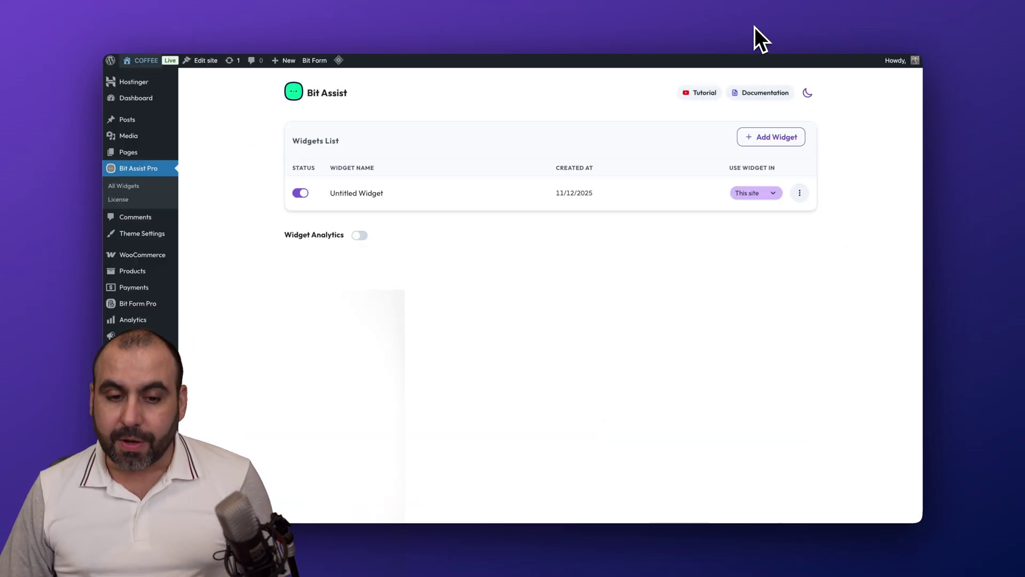
Create a new Bit Assist widget named Untitled Widget2
{"action": "left_click", "coordinate": [754, 27]}
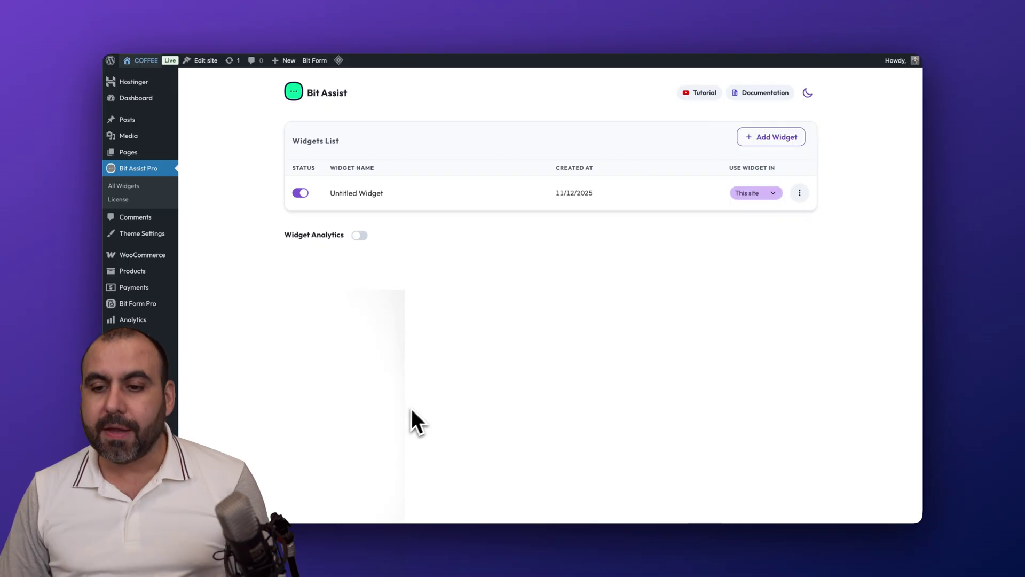
{"action": "left_click", "coordinate": [783, 141]}
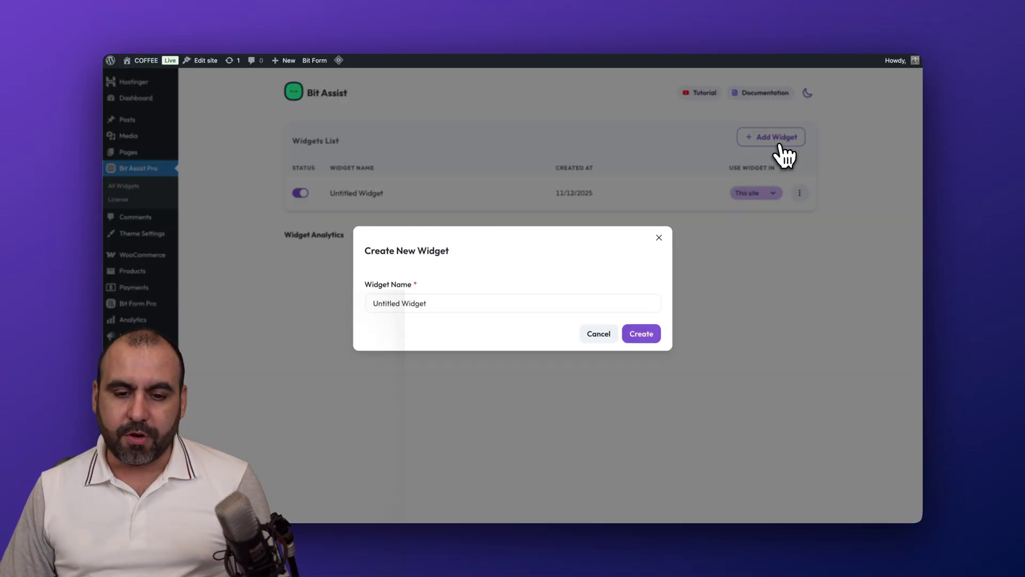
{"action": "left_click", "coordinate": [504, 306]}
{"action": "type", "text": "2"}
{"action": "left_click", "coordinate": [641, 334]}
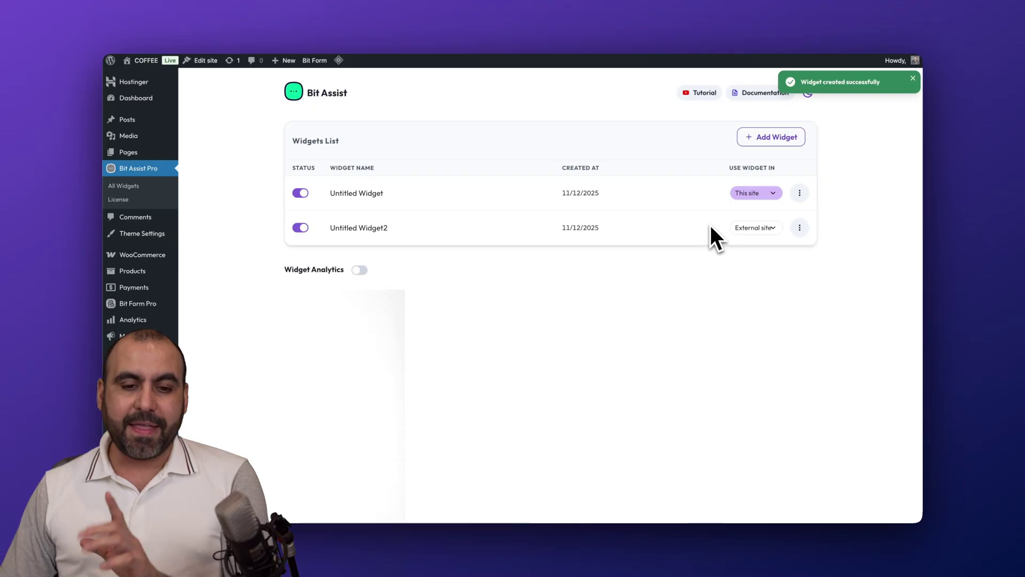
Set Untitled Widget2 for External site use and open it for editing
{"action": "left_click", "coordinate": [763, 235]}
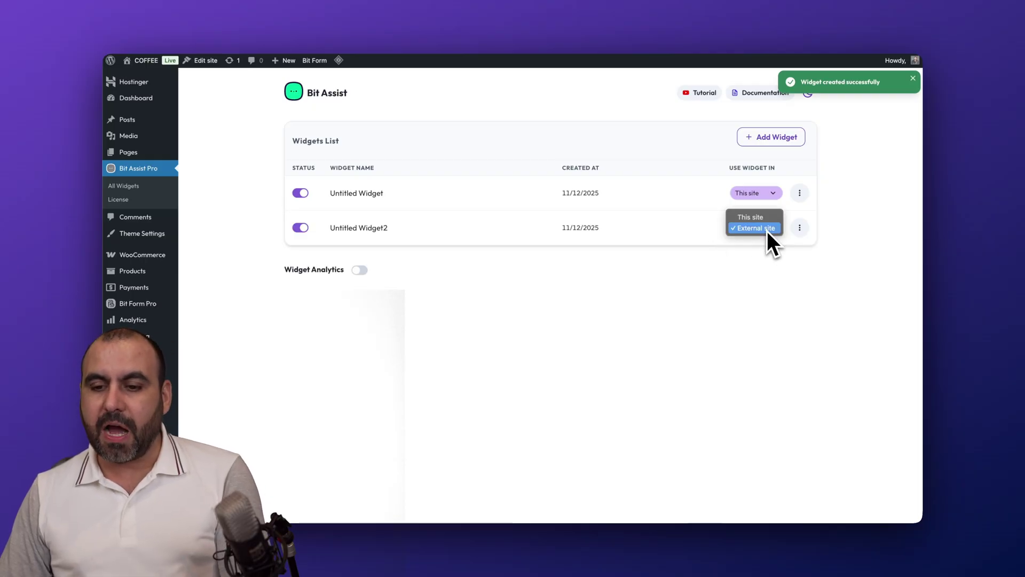
{"action": "left_click", "coordinate": [760, 227]}
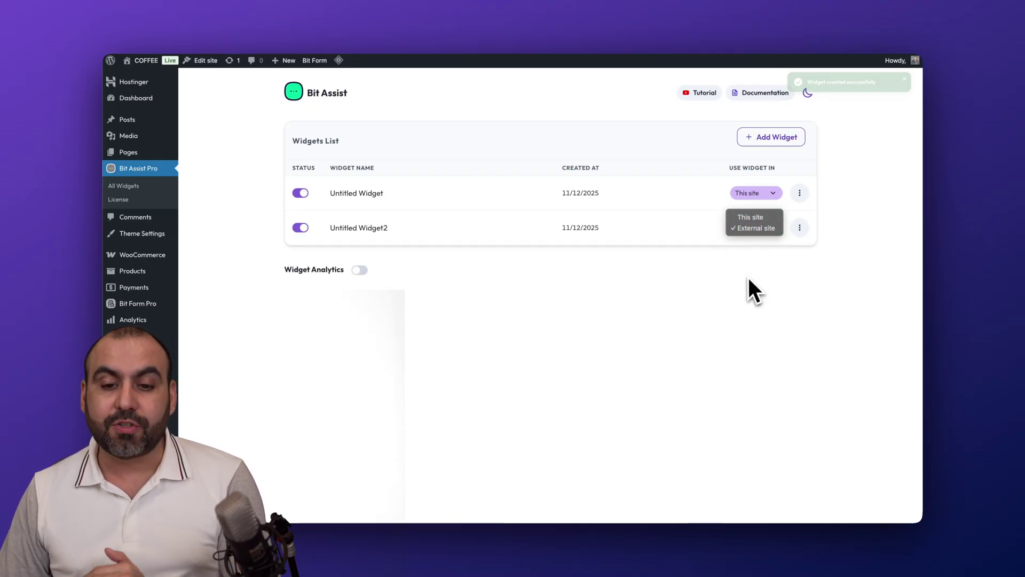
{"action": "left_click", "coordinate": [376, 229]}
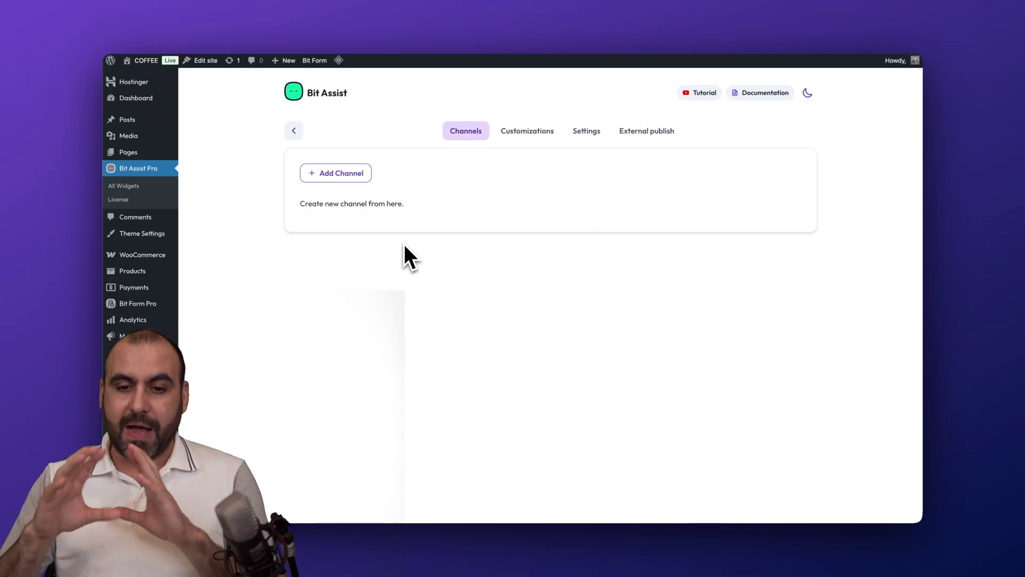
Preview the Calendly and Knowledge Base channel forms, adding and collapsing a Knowledge Base entry
{"action": "left_click", "coordinate": [348, 178]}
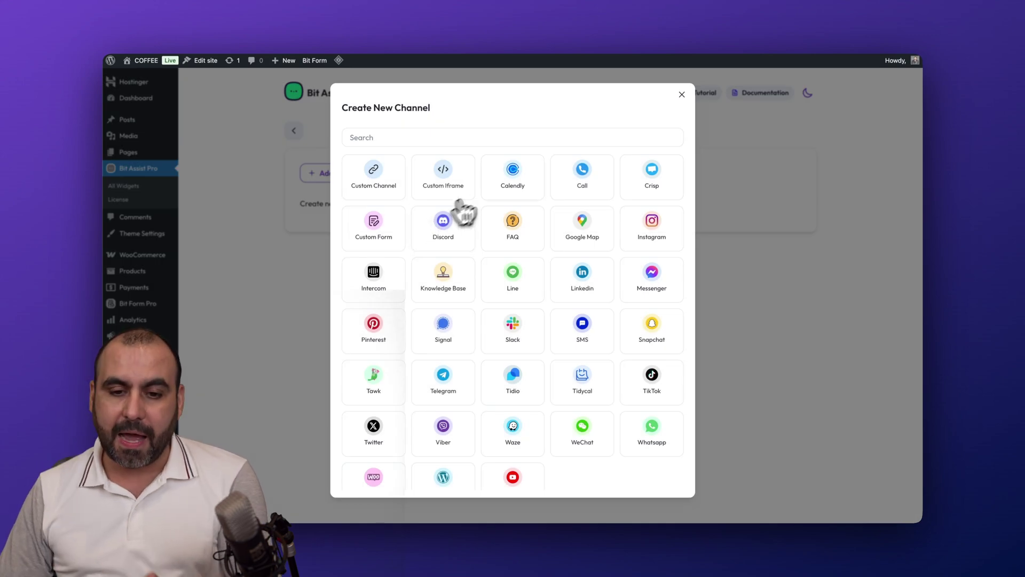
{"action": "left_click", "coordinate": [513, 187]}
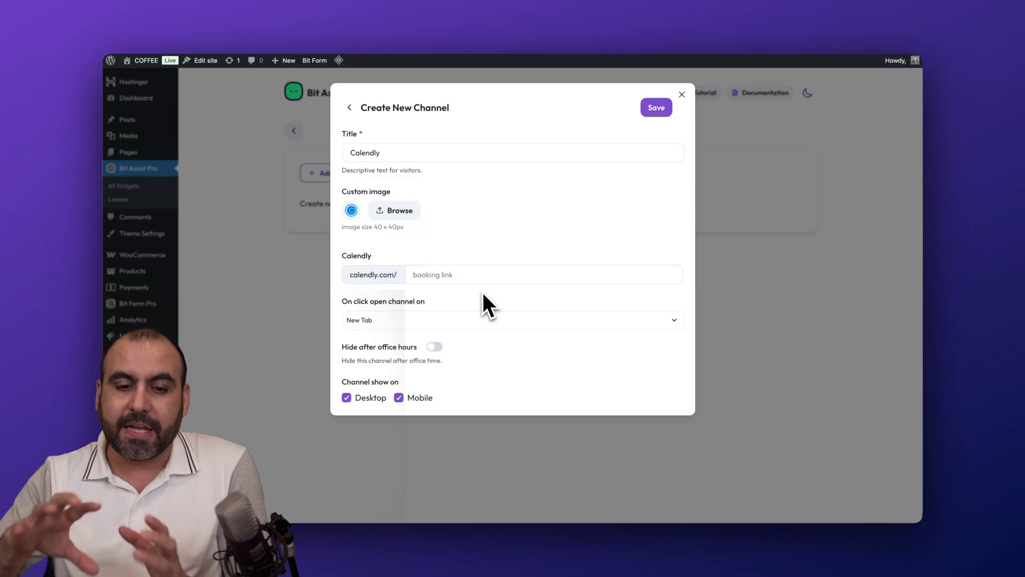
{"action": "left_click", "coordinate": [350, 108]}
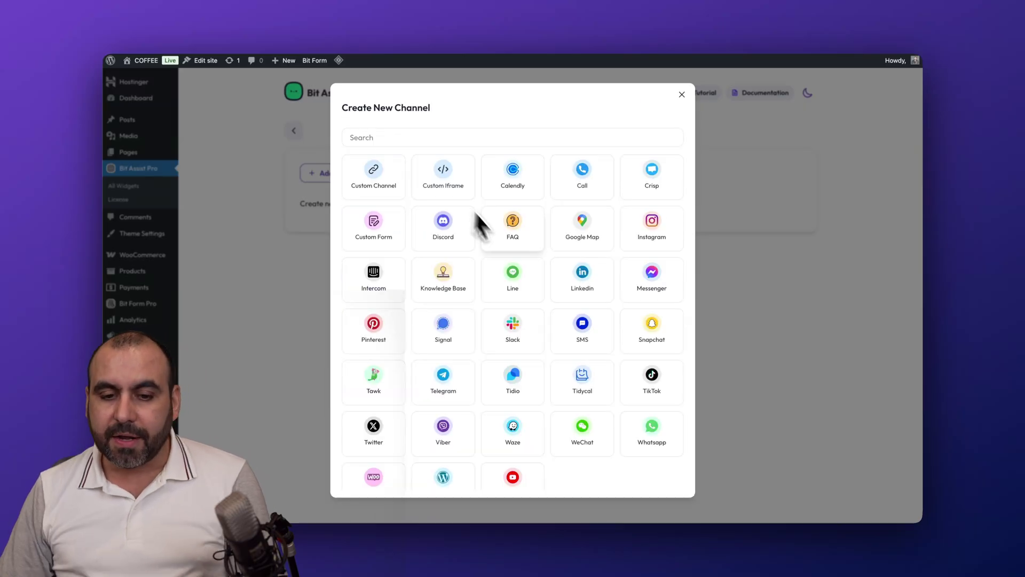
{"action": "left_click", "coordinate": [459, 271]}
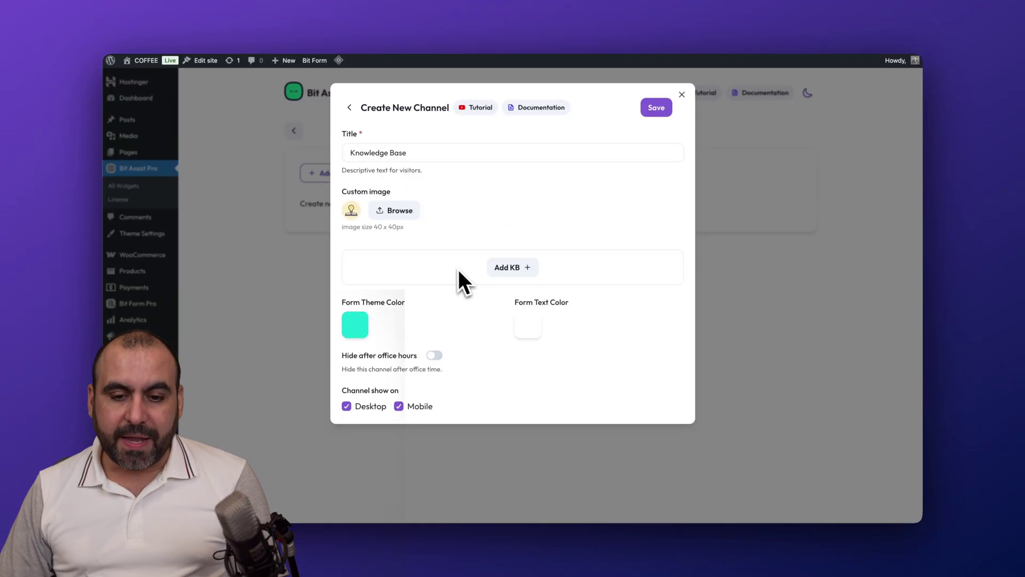
{"action": "left_click", "coordinate": [513, 267]}
{"action": "left_click", "coordinate": [646, 271]}
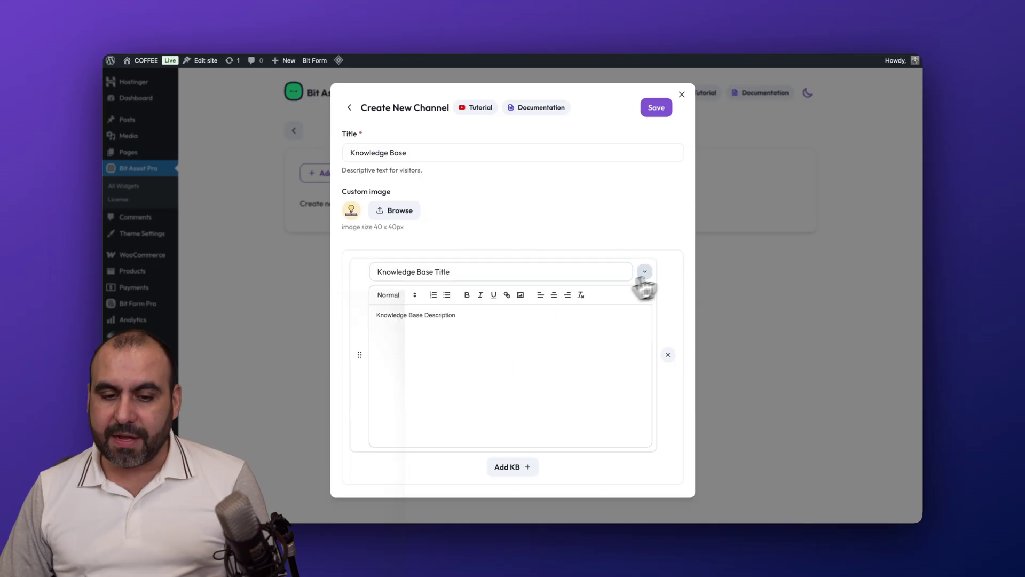
{"action": "left_click", "coordinate": [645, 272]}
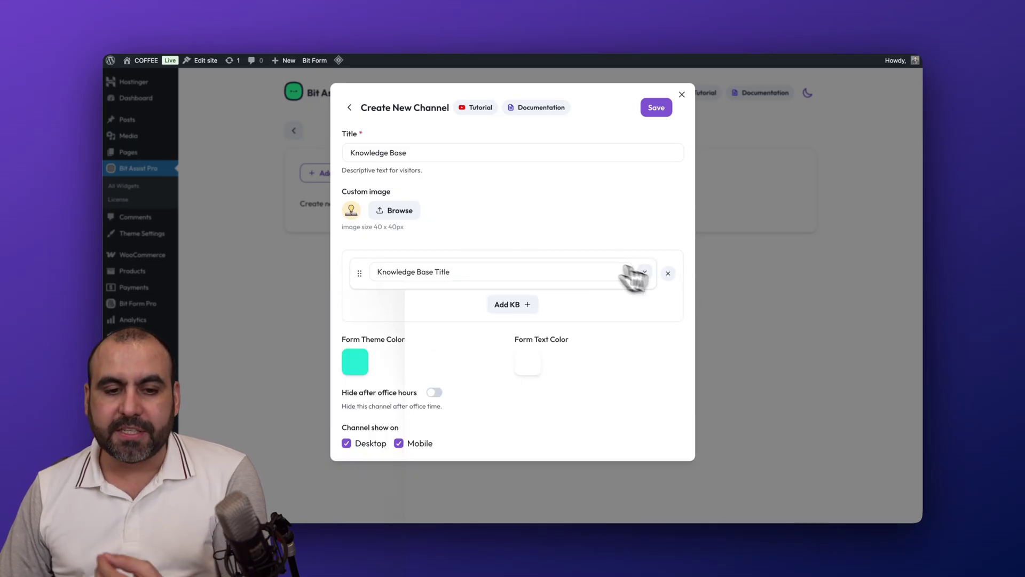
{"action": "left_click", "coordinate": [350, 107]}
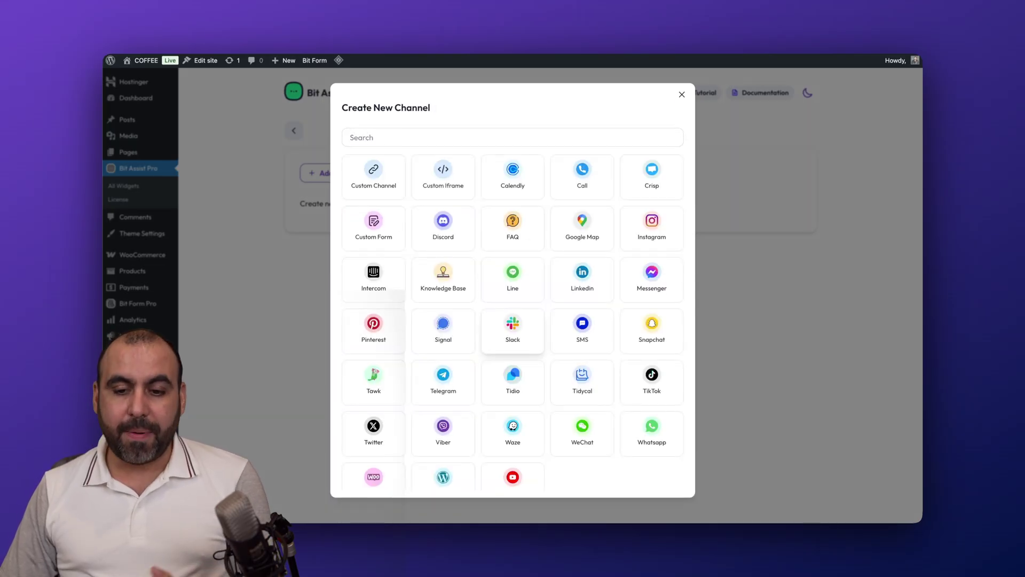
Preview the Instagram channel form and its Username field without saving
{"action": "left_click", "coordinate": [657, 251]}
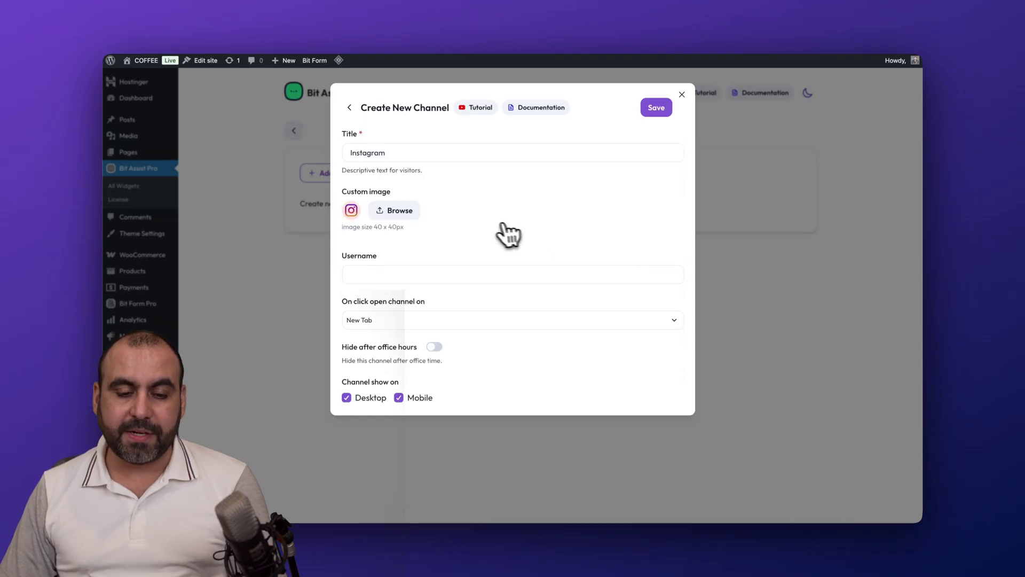
{"action": "left_click", "coordinate": [383, 274]}
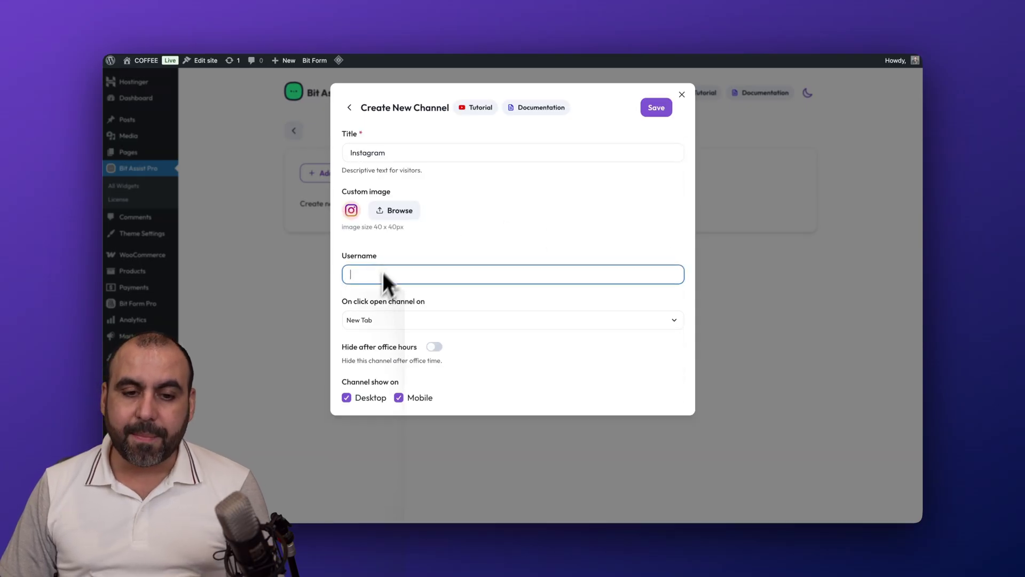
{"action": "left_click", "coordinate": [349, 108]}
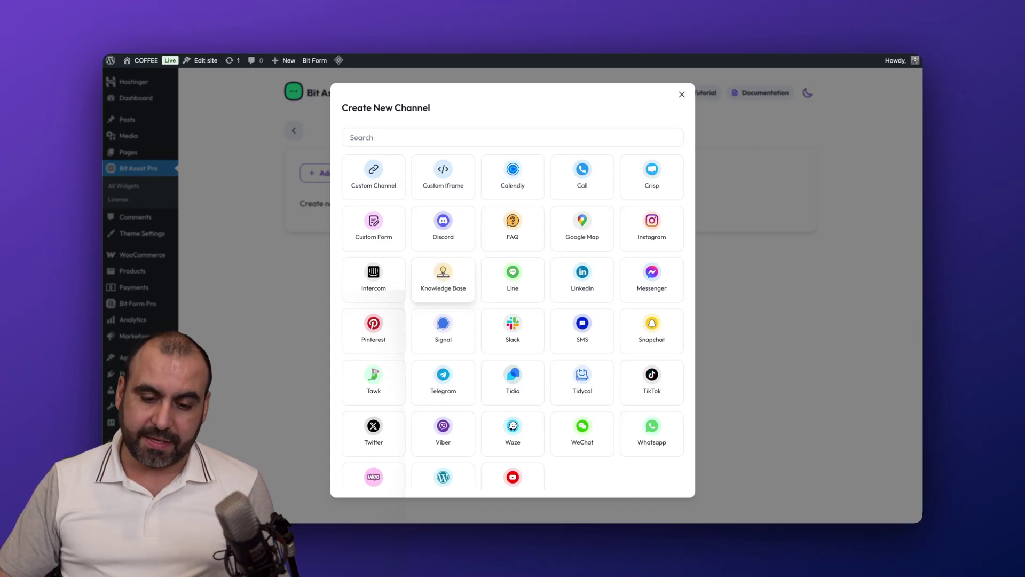
Preview the Custom Iframe channel form and its address field without saving
{"action": "scroll", "coordinate": [437, 265], "scroll_direction": "down", "scroll_amount": 1}
{"action": "scroll", "coordinate": [477, 301], "scroll_direction": "down", "scroll_amount": 1}
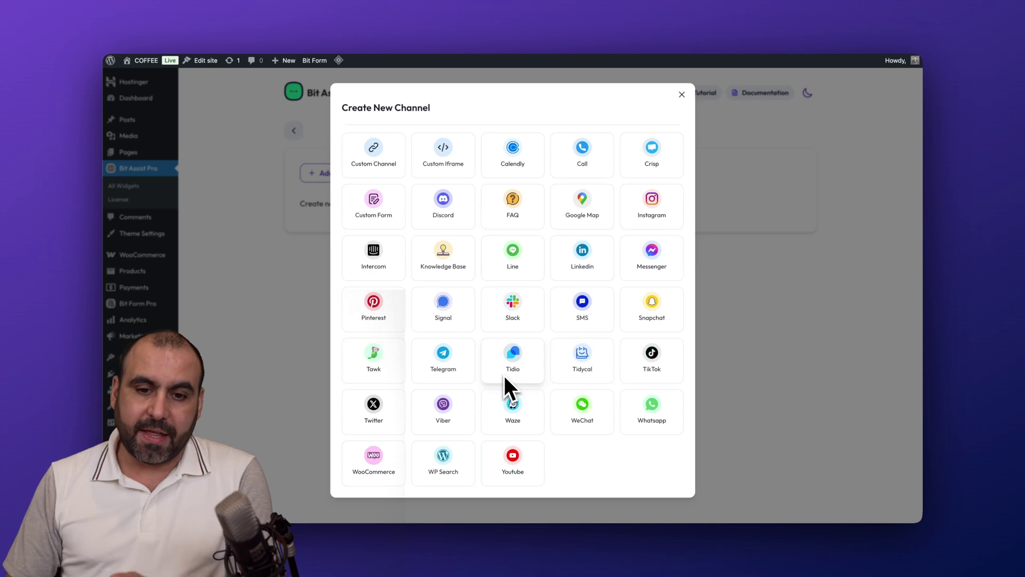
{"action": "scroll", "coordinate": [504, 376], "scroll_direction": "up", "scroll_amount": 2}
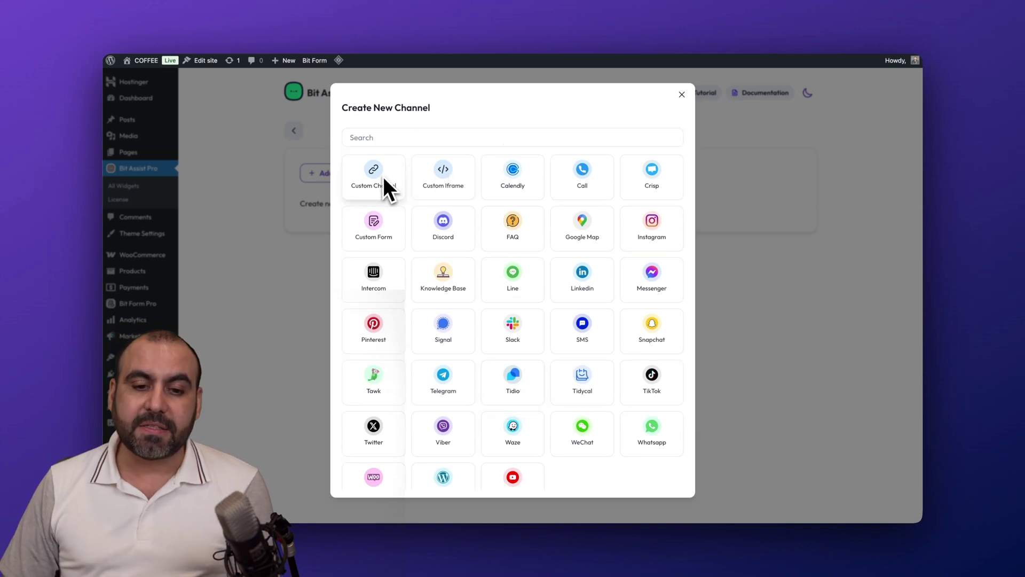
{"action": "left_click", "coordinate": [443, 187]}
{"action": "left_click", "coordinate": [391, 270]}
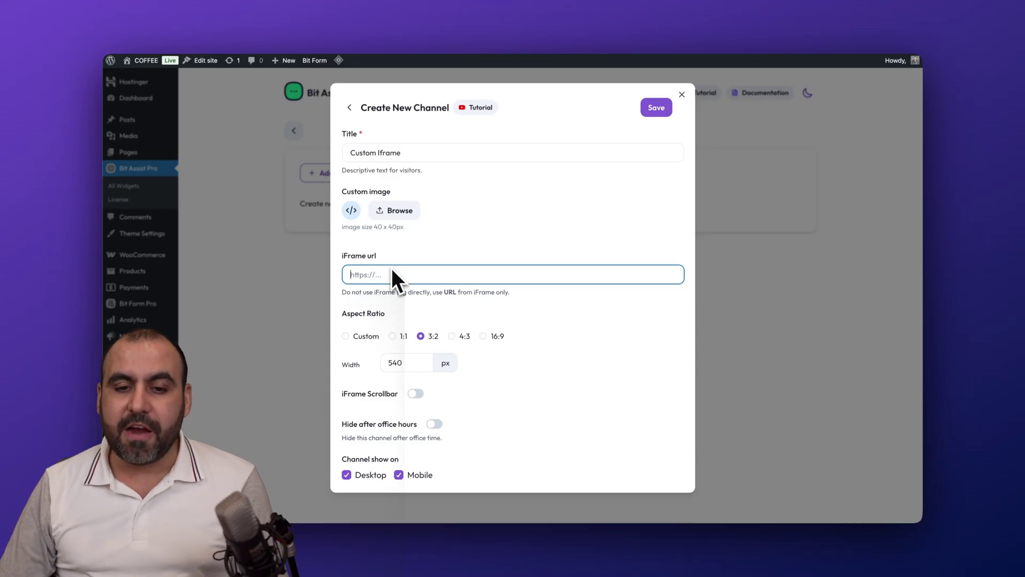
{"action": "left_click", "coordinate": [350, 107]}
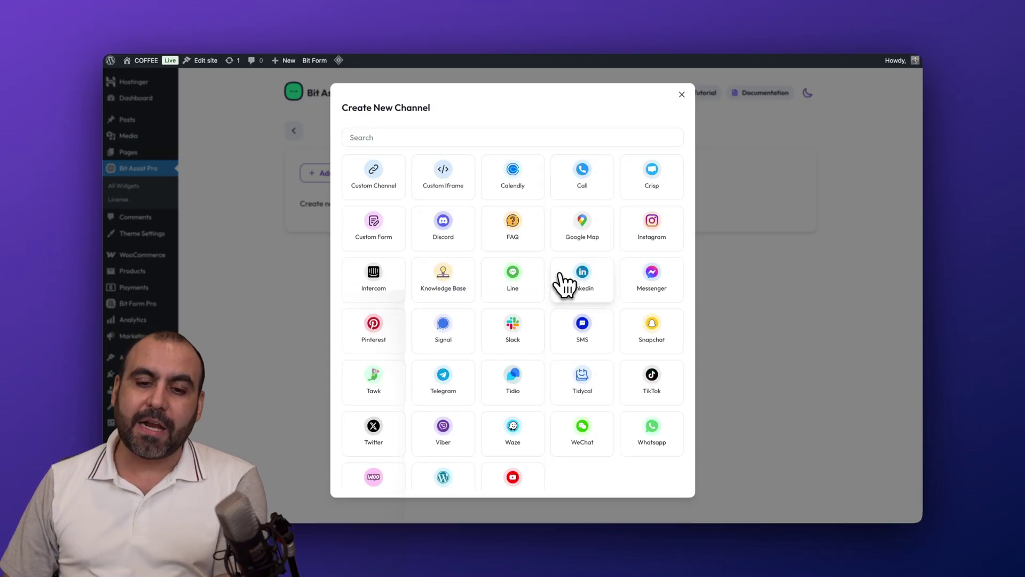
Preview the FAQ channel form with an added entry, then close the channel chooser
{"action": "left_click", "coordinate": [510, 222]}
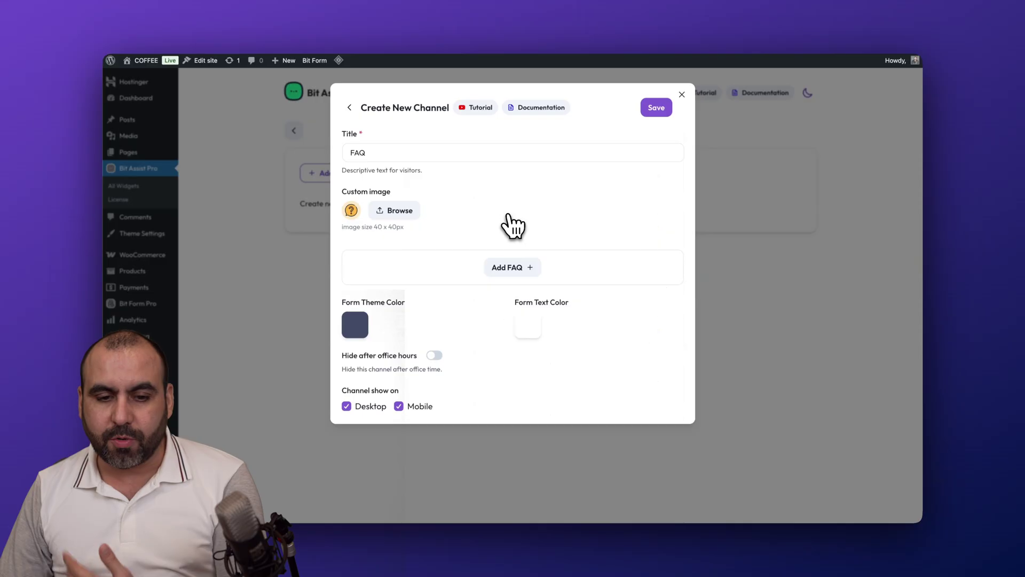
{"action": "left_click", "coordinate": [509, 266]}
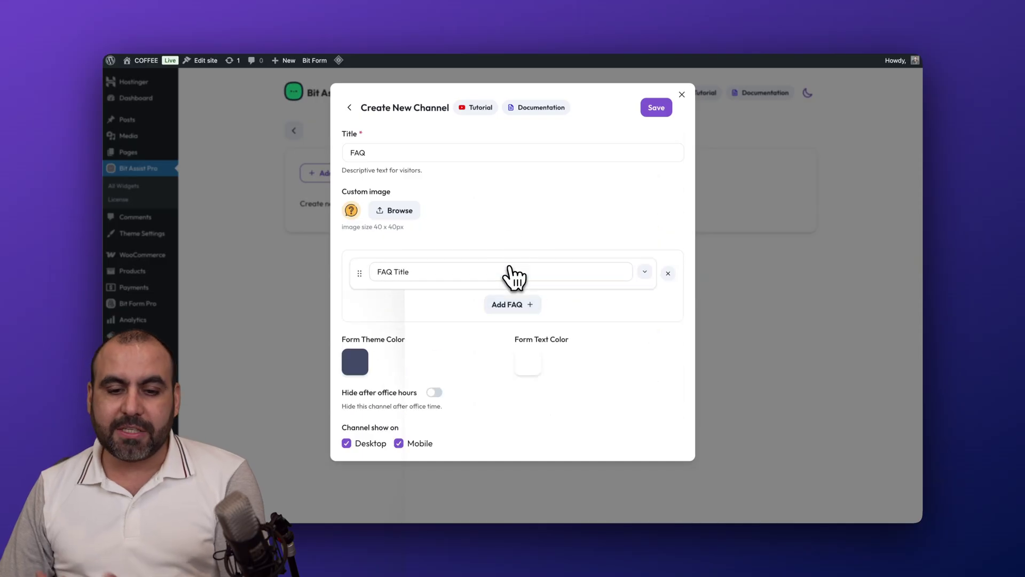
{"action": "left_click", "coordinate": [349, 107]}
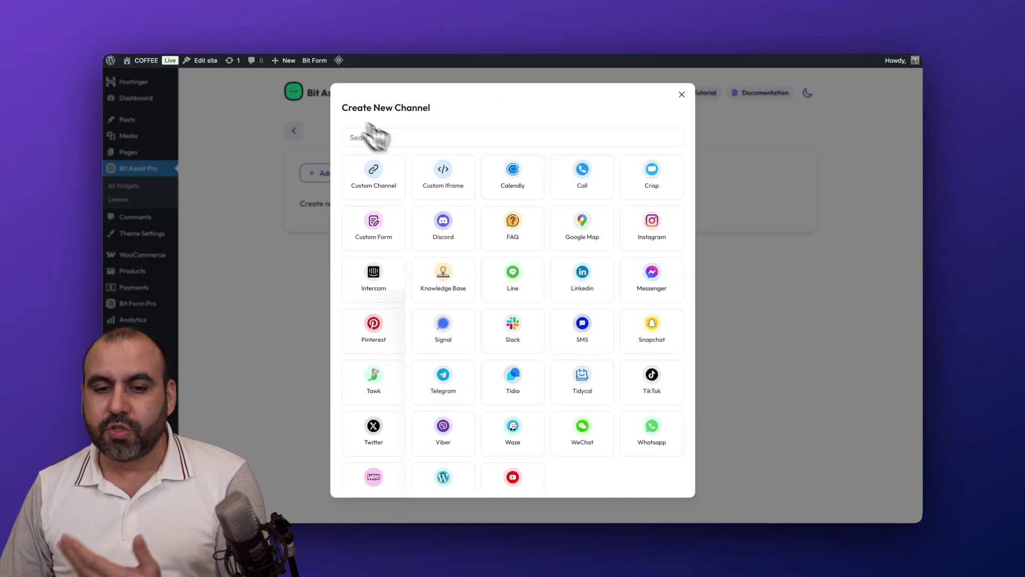
{"action": "left_click", "coordinate": [682, 96]}
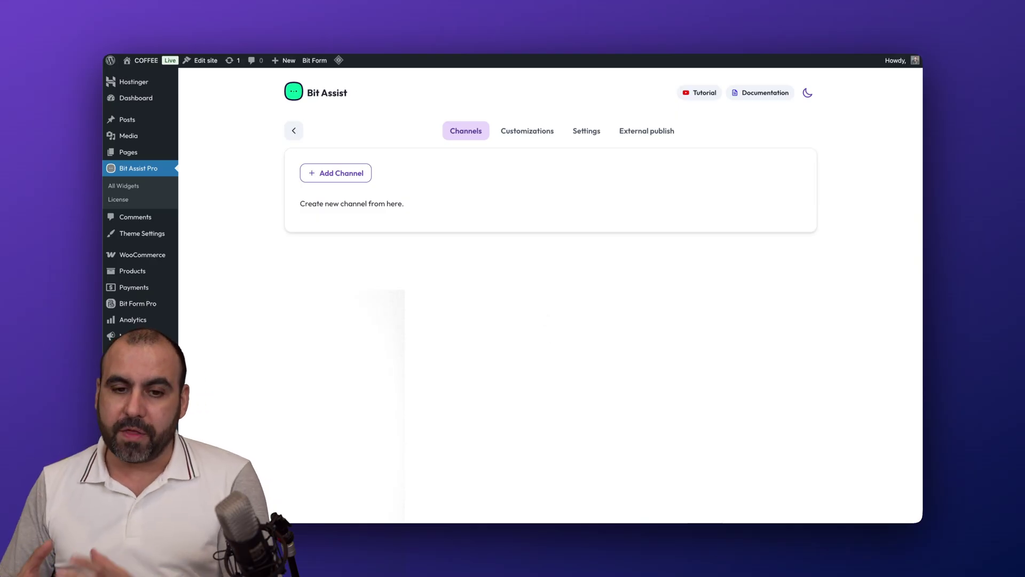
Choose the second widget style layout in Untitled Widget2's customizations
{"action": "left_click", "coordinate": [527, 132]}
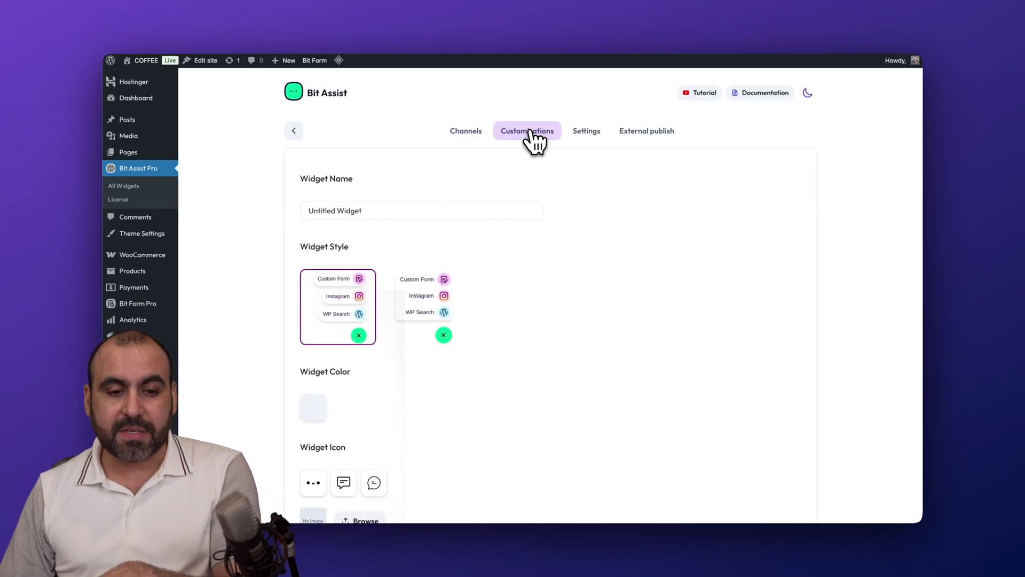
{"action": "scroll", "coordinate": [500, 331], "scroll_direction": "down", "scroll_amount": 1}
{"action": "scroll", "coordinate": [374, 240], "scroll_direction": "down", "scroll_amount": 2}
{"action": "left_click", "coordinate": [422, 224]}
Open and close the Custom CSS editor without making changes
{"action": "scroll", "coordinate": [405, 235], "scroll_direction": "down", "scroll_amount": 3}
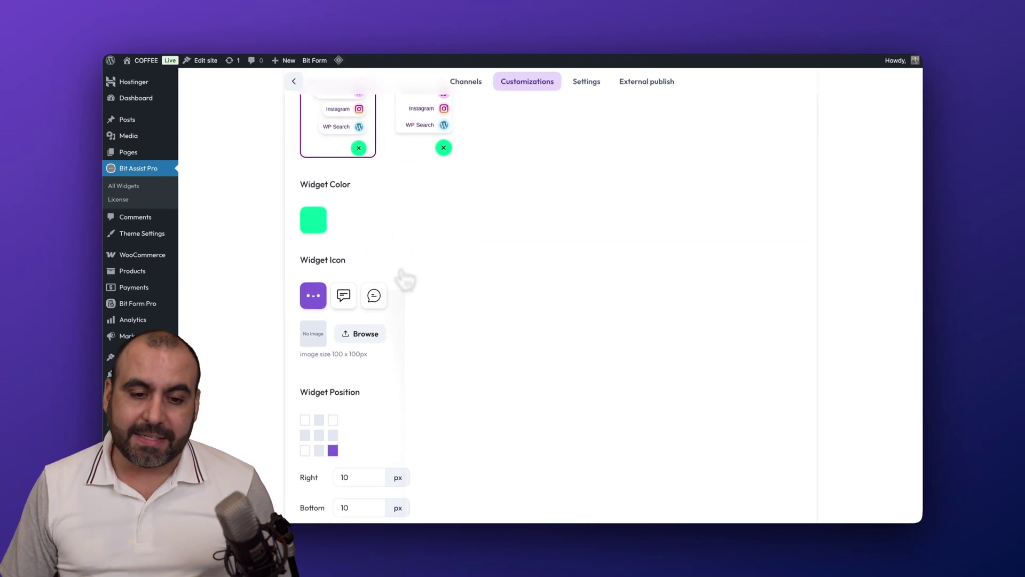
{"action": "scroll", "coordinate": [346, 310], "scroll_direction": "down", "scroll_amount": 1}
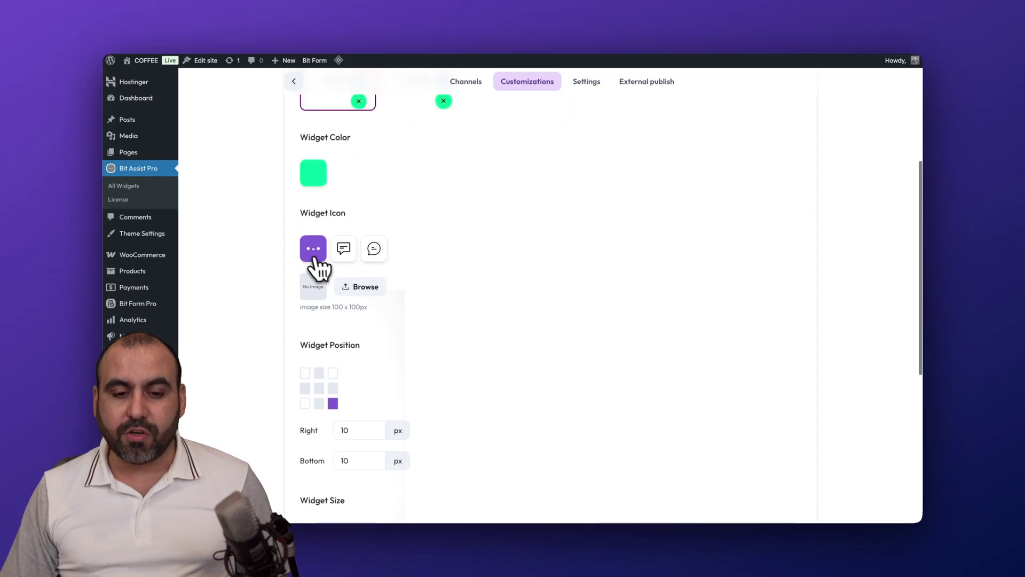
{"action": "scroll", "coordinate": [437, 347], "scroll_direction": "down", "scroll_amount": 6}
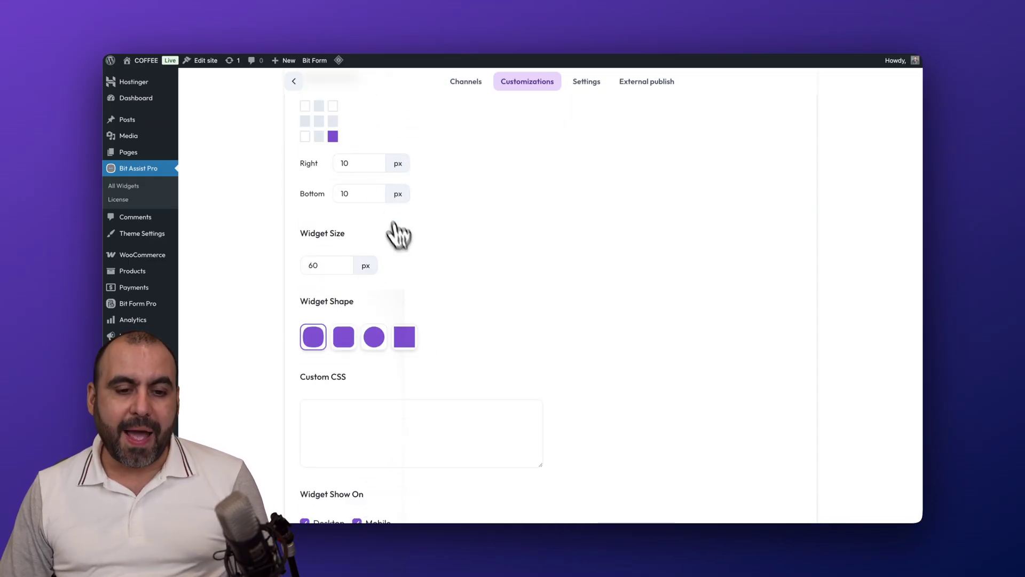
{"action": "scroll", "coordinate": [395, 270], "scroll_direction": "down", "scroll_amount": 1}
{"action": "scroll", "coordinate": [339, 264], "scroll_direction": "down", "scroll_amount": 1}
{"action": "left_click", "coordinate": [338, 353]}
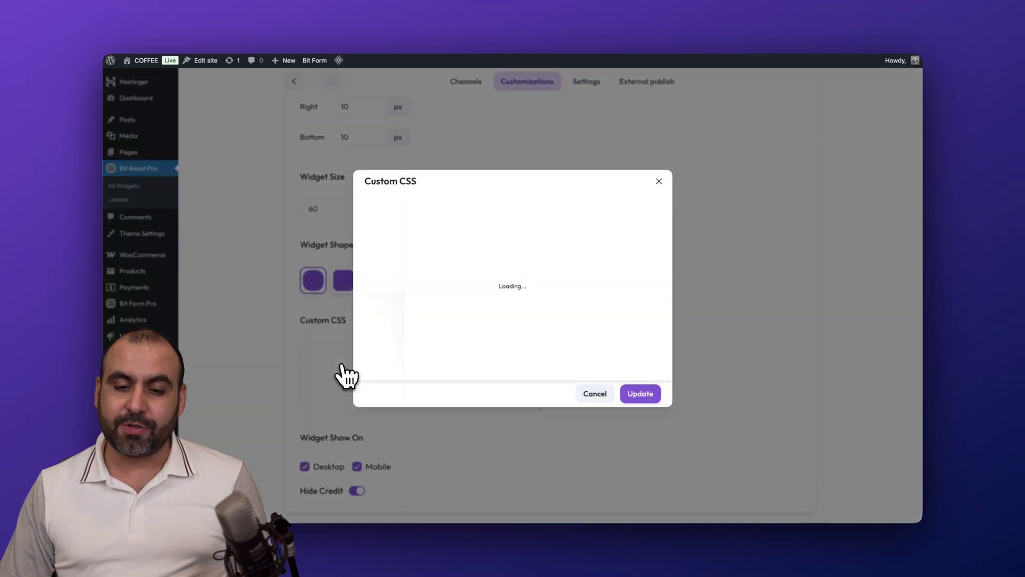
{"action": "left_click", "coordinate": [658, 182]}
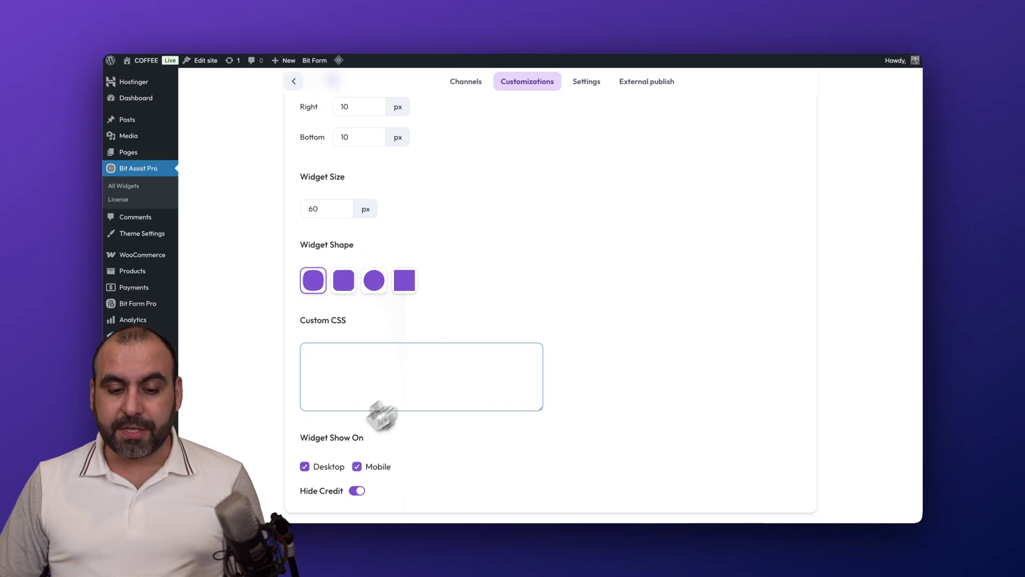
Keep the widget showing on both Desktop and Mobile after toggling Mobile off and on
{"action": "left_click", "coordinate": [356, 466]}
{"action": "left_click", "coordinate": [356, 467]}
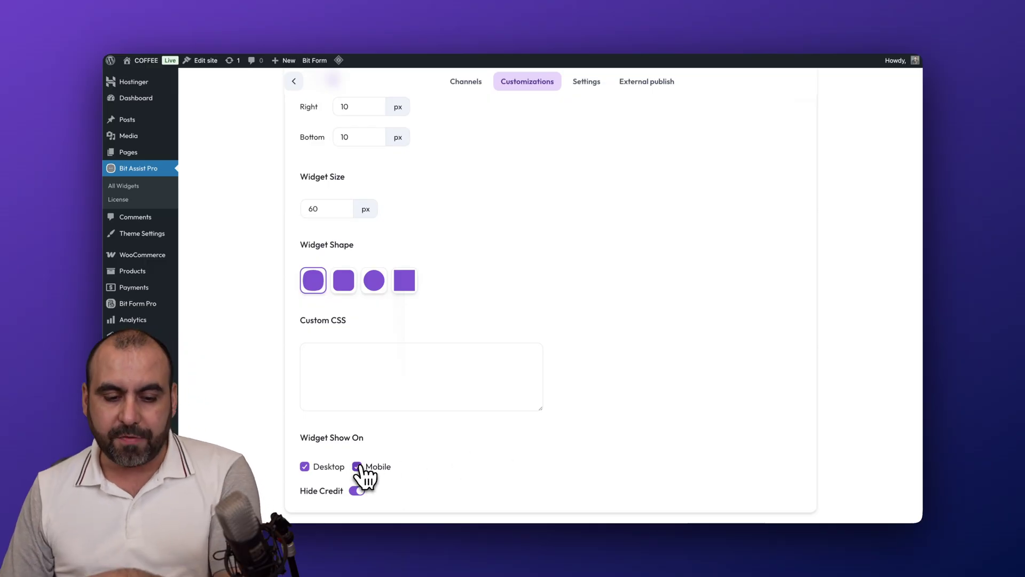
{"action": "scroll", "coordinate": [348, 507], "scroll_direction": "up", "scroll_amount": 10}
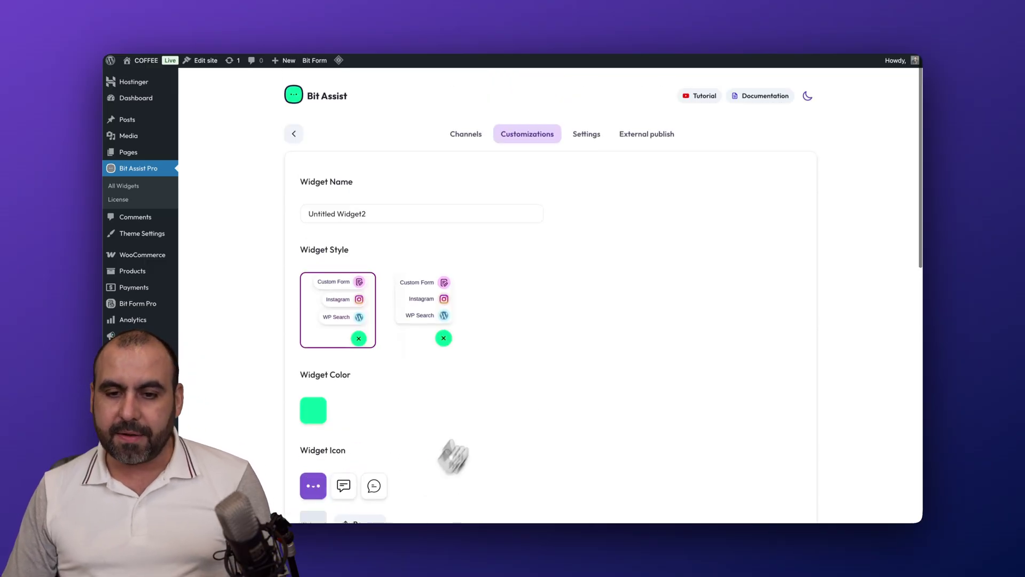
{"action": "left_click", "coordinate": [595, 139]}
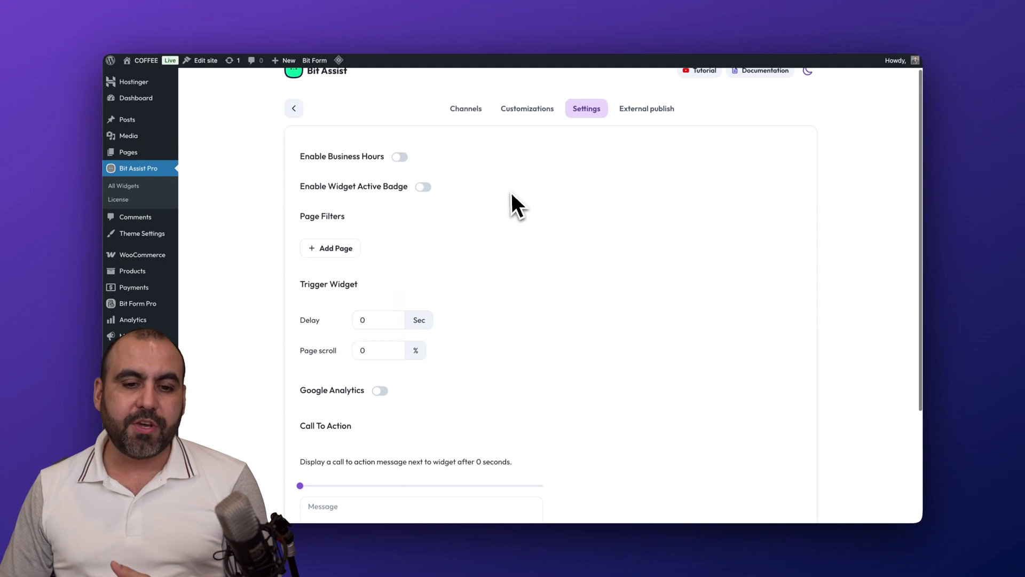
Toggle Enable Business Hours and Enable Widget Active Badge on and back off, leaving both disabled
{"action": "scroll", "coordinate": [511, 193], "scroll_direction": "down", "scroll_amount": 1}
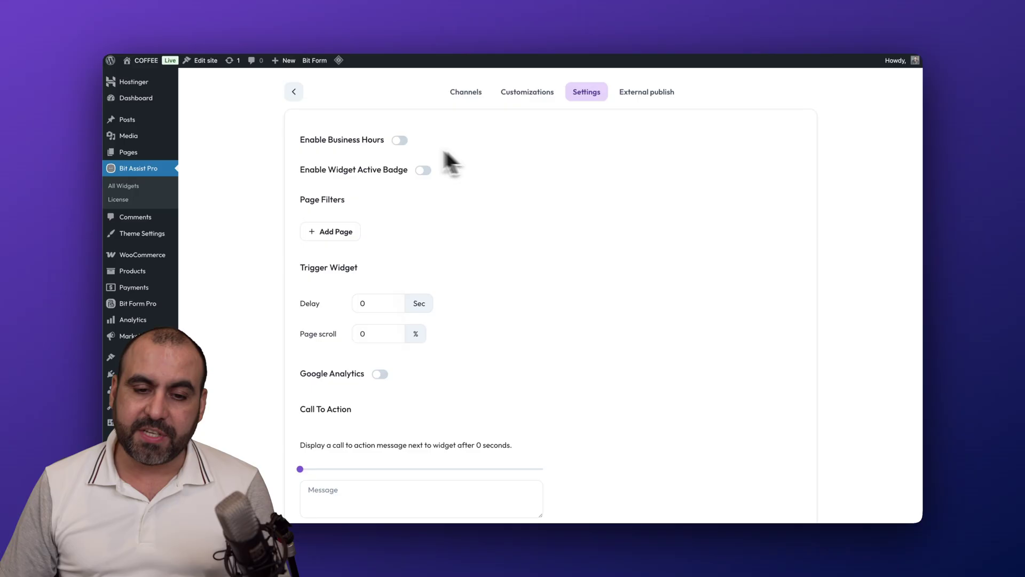
{"action": "left_click", "coordinate": [399, 141]}
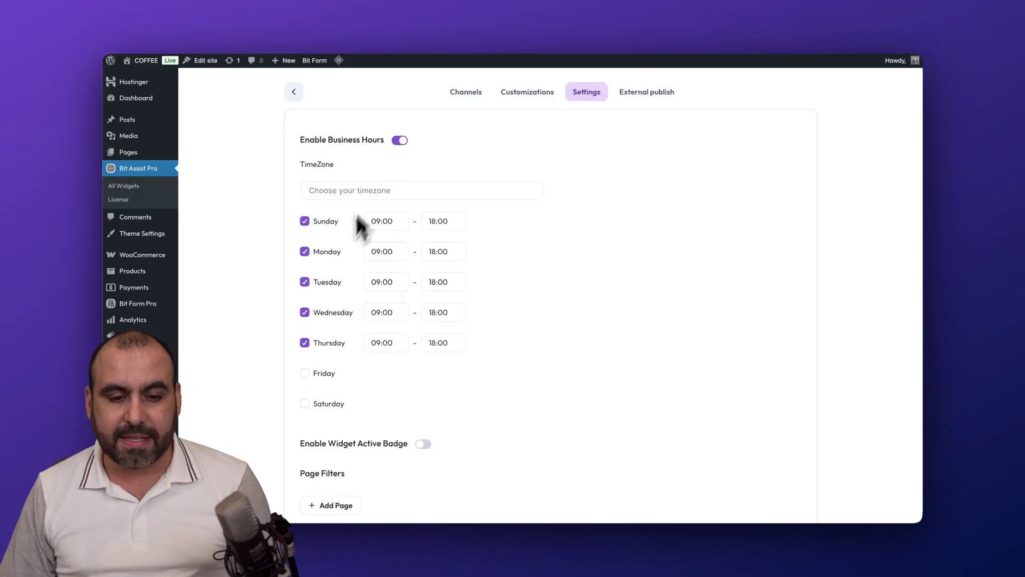
{"action": "left_click", "coordinate": [399, 141]}
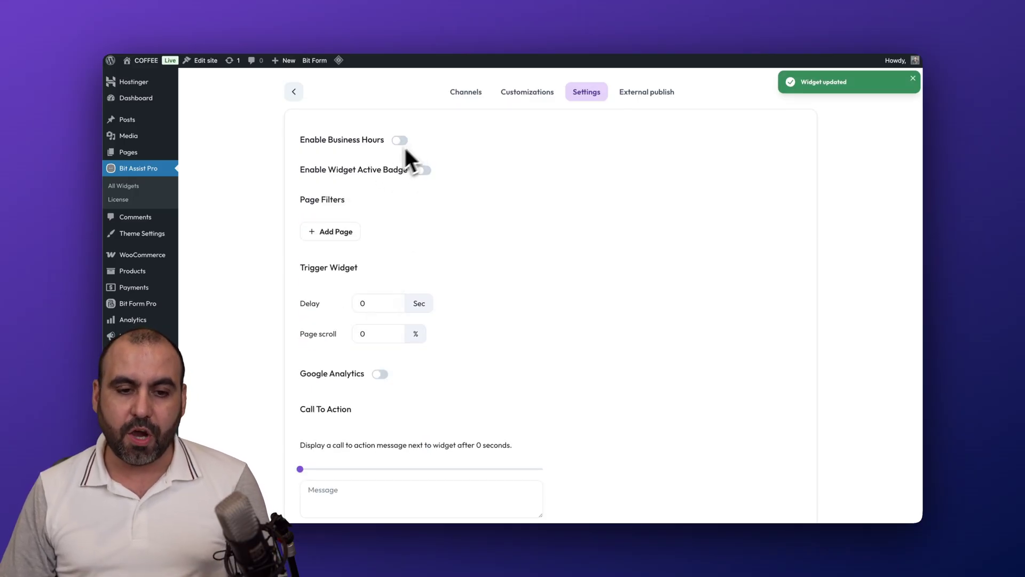
{"action": "left_click", "coordinate": [426, 170]}
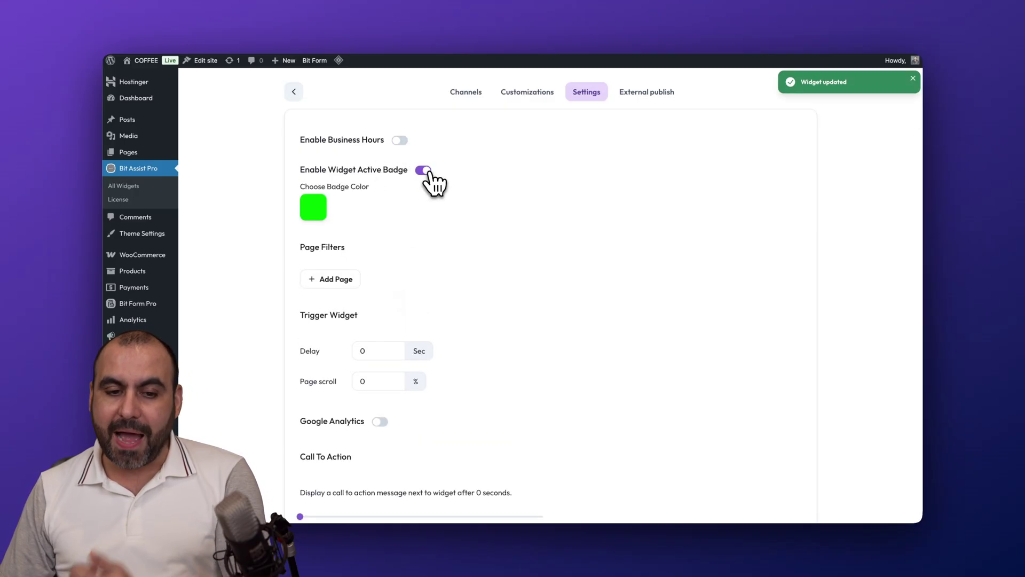
{"action": "left_click", "coordinate": [426, 170]}
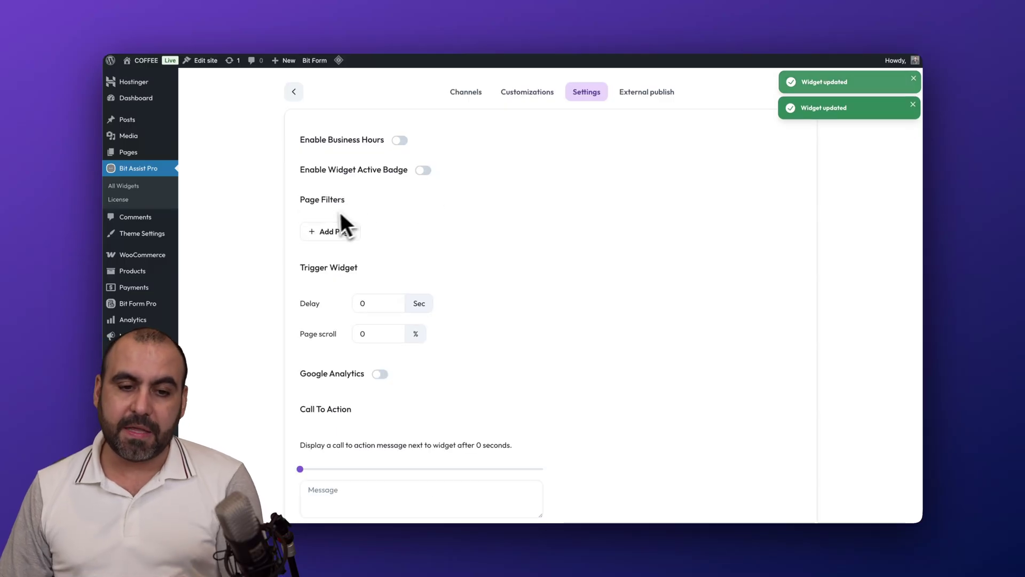
{"action": "scroll", "coordinate": [395, 256], "scroll_direction": "down", "scroll_amount": 3}
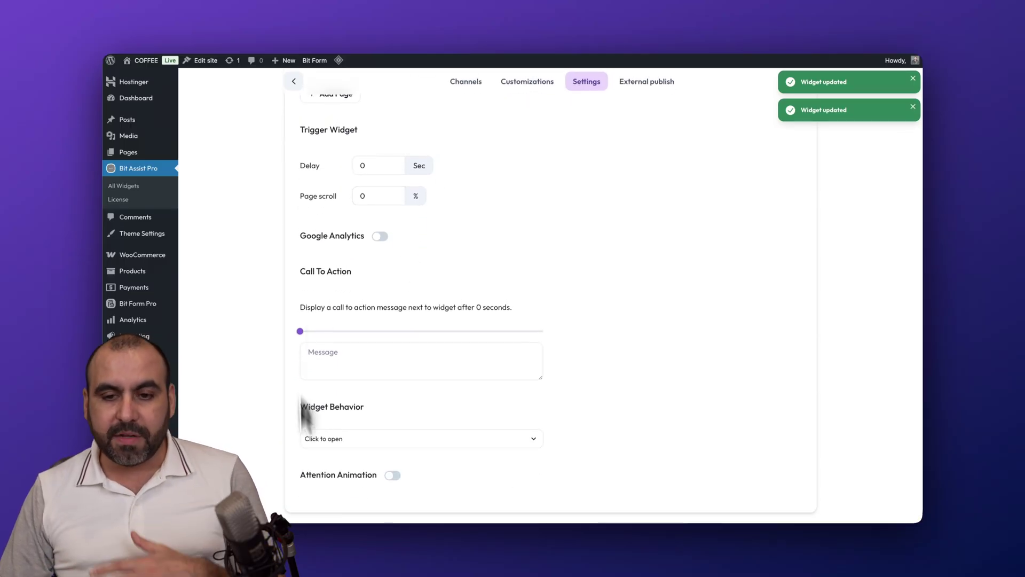
{"action": "scroll", "coordinate": [479, 341], "scroll_direction": "up", "scroll_amount": 4}
View the widget's External publish embed script, then return to the All Widgets list
{"action": "left_click", "coordinate": [650, 134]}
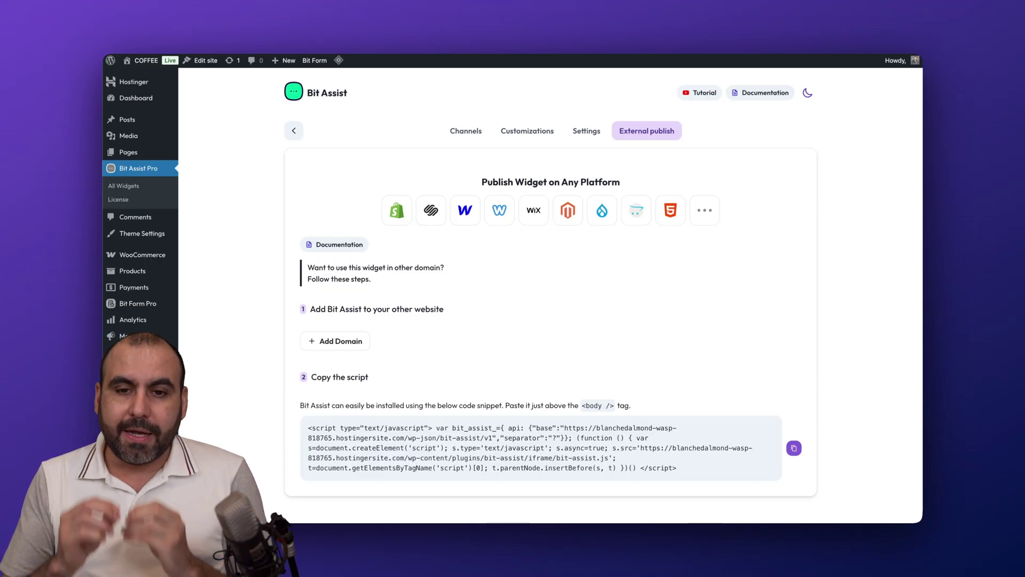
{"action": "left_click", "coordinate": [120, 186]}
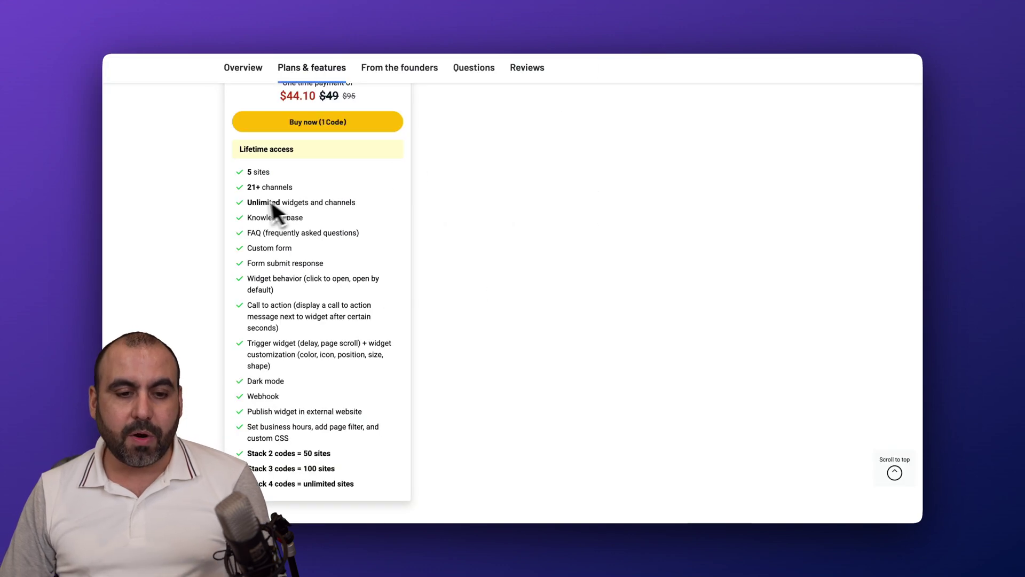
Review AppSumo's Unlimited widgets feature and the $44.10, 5-site plan card, then return to WordPress
{"action": "triple_click", "coordinate": [364, 203]}
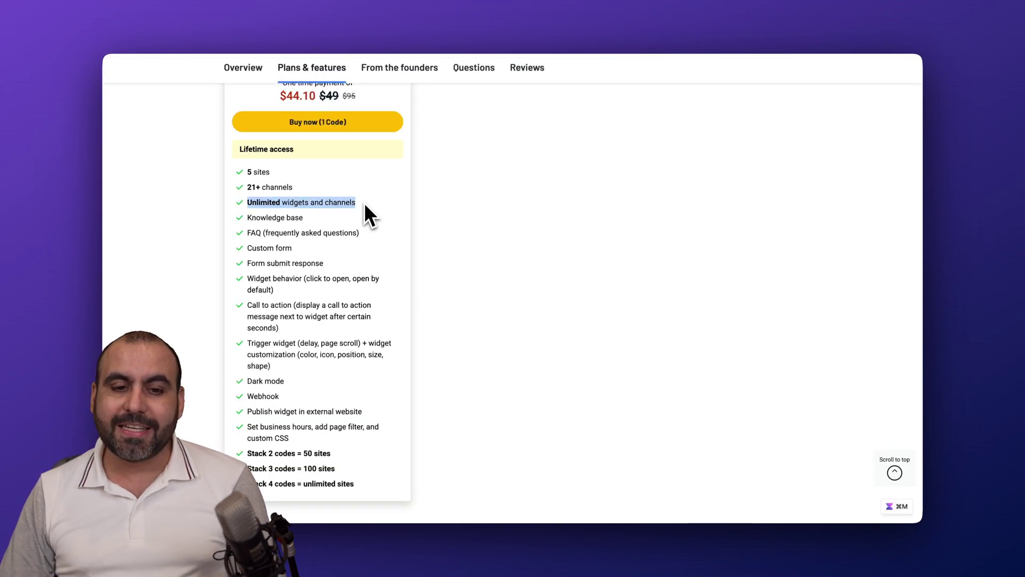
{"action": "left_click", "coordinate": [364, 203]}
{"action": "scroll", "coordinate": [367, 204], "scroll_direction": "up", "scroll_amount": 1}
{"action": "scroll", "coordinate": [374, 192], "scroll_direction": "up", "scroll_amount": 1}
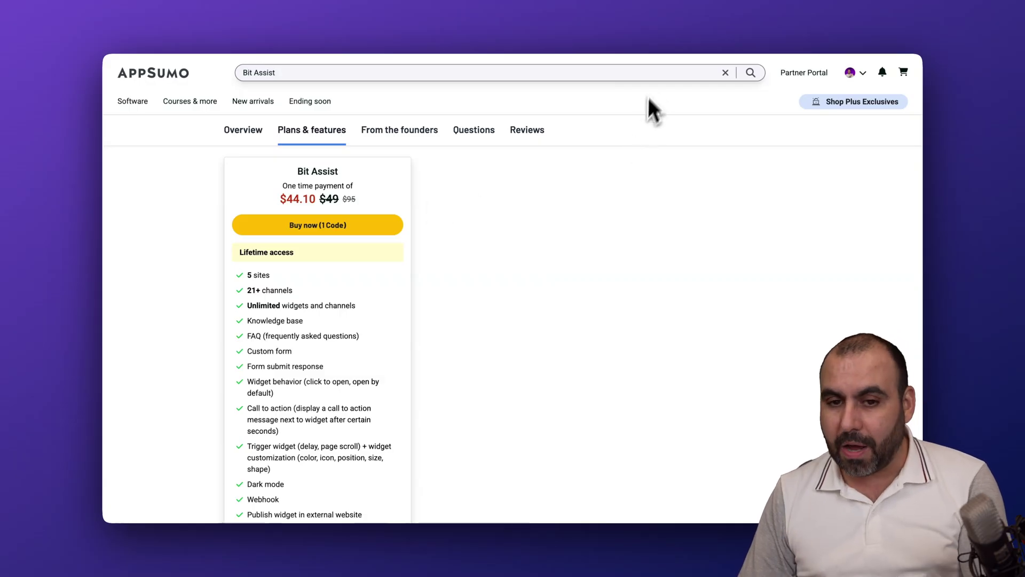
{"action": "left_click", "coordinate": [742, 23]}
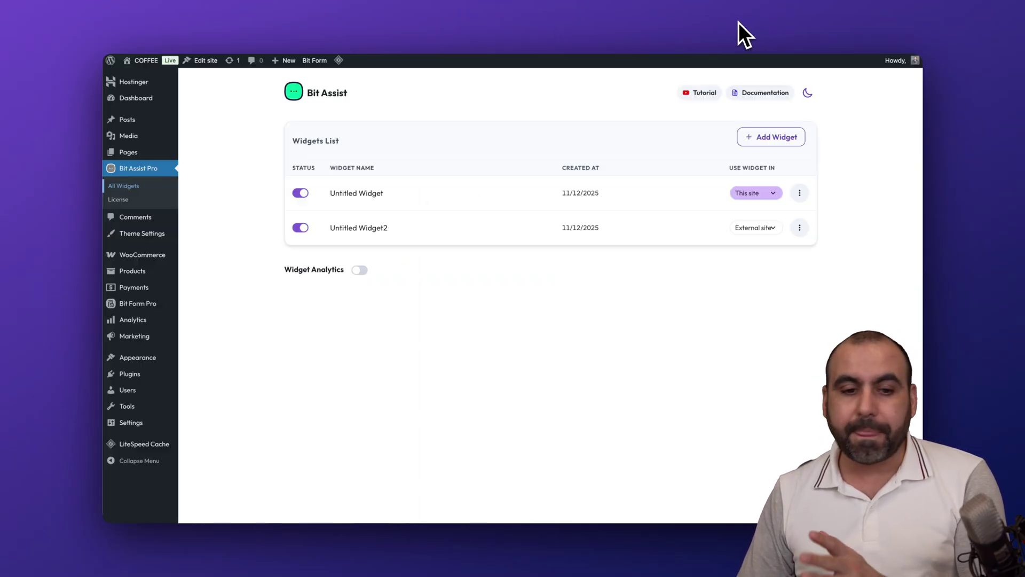
Open Bit Form Pro's All Forms list showing the Customer Complaint Form
{"action": "mouse_move", "coordinate": [136, 310]}
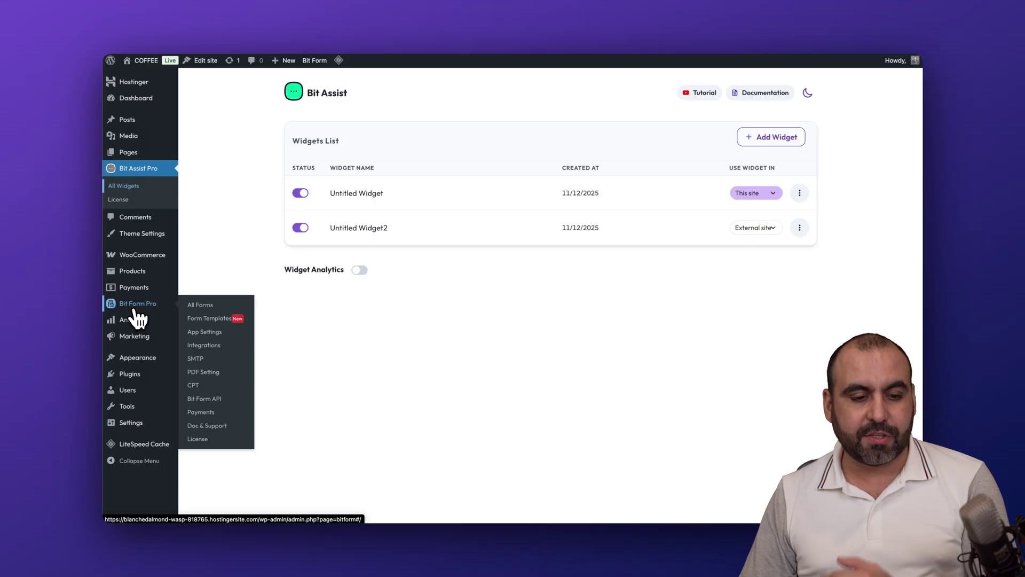
{"action": "left_click", "coordinate": [135, 308]}
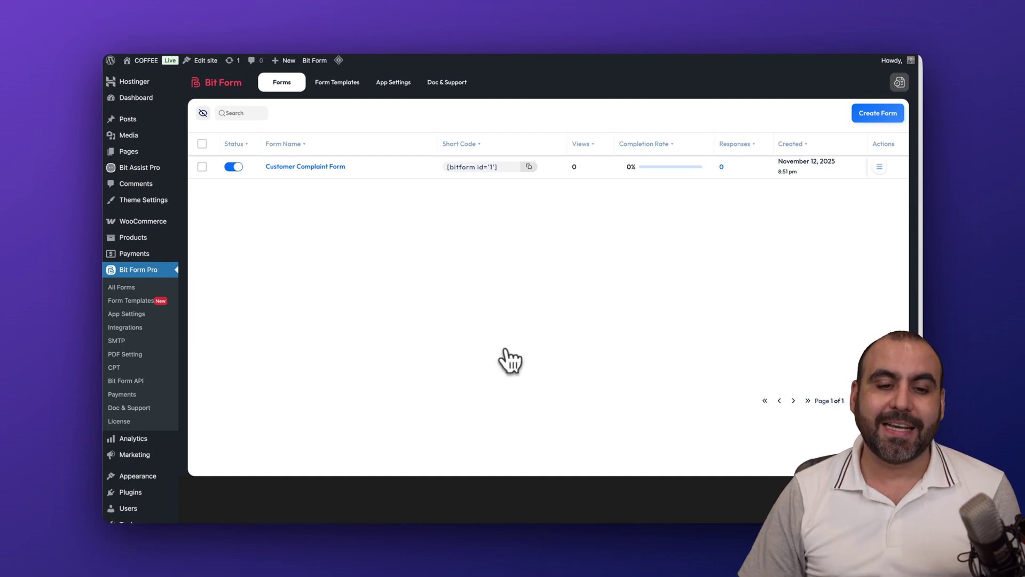
{"action": "mouse_move", "coordinate": [315, 176]}
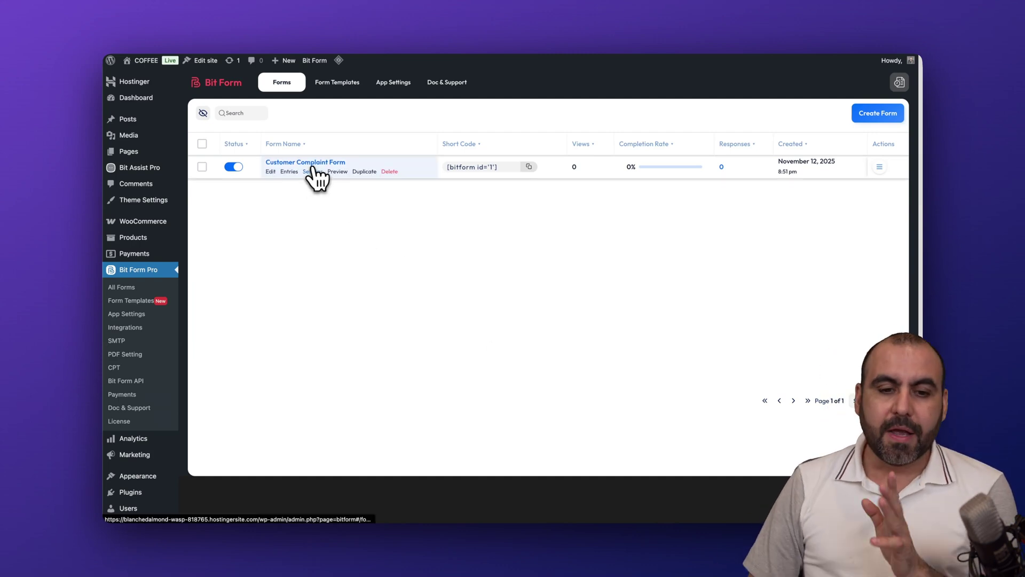
Create a new form from the Feedback section's Customer Complaint Form template
{"action": "left_click", "coordinate": [876, 115]}
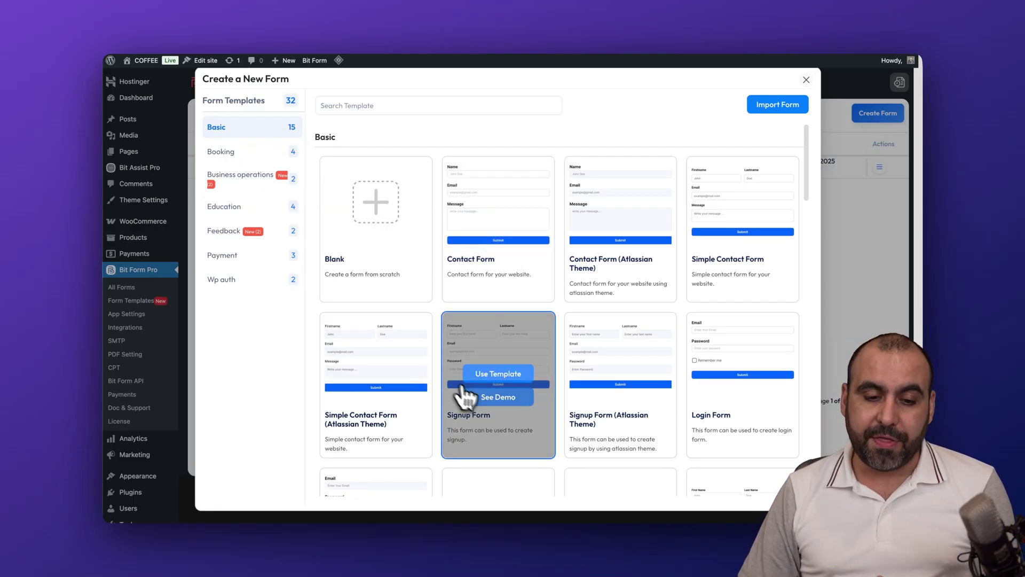
{"action": "scroll", "coordinate": [469, 397], "scroll_direction": "down", "scroll_amount": 3}
{"action": "scroll", "coordinate": [454, 379], "scroll_direction": "down", "scroll_amount": 10}
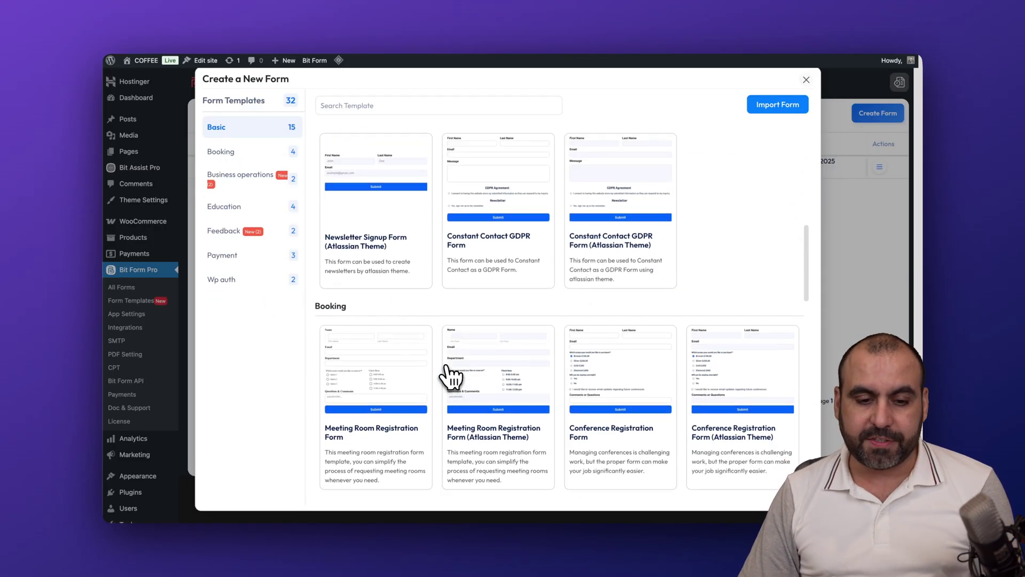
{"action": "scroll", "coordinate": [451, 378], "scroll_direction": "down", "scroll_amount": 10}
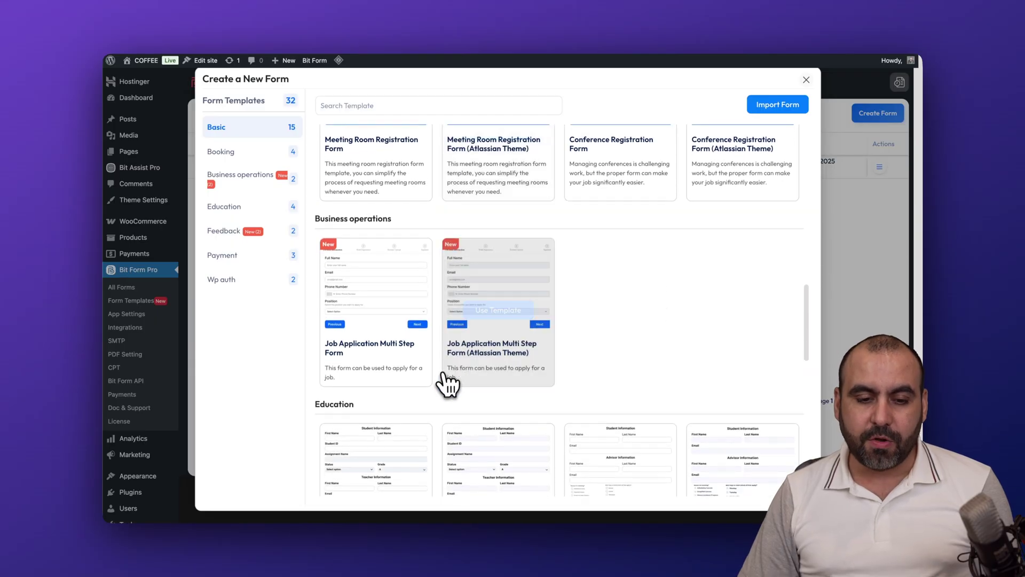
{"action": "scroll", "coordinate": [446, 391], "scroll_direction": "down", "scroll_amount": 6}
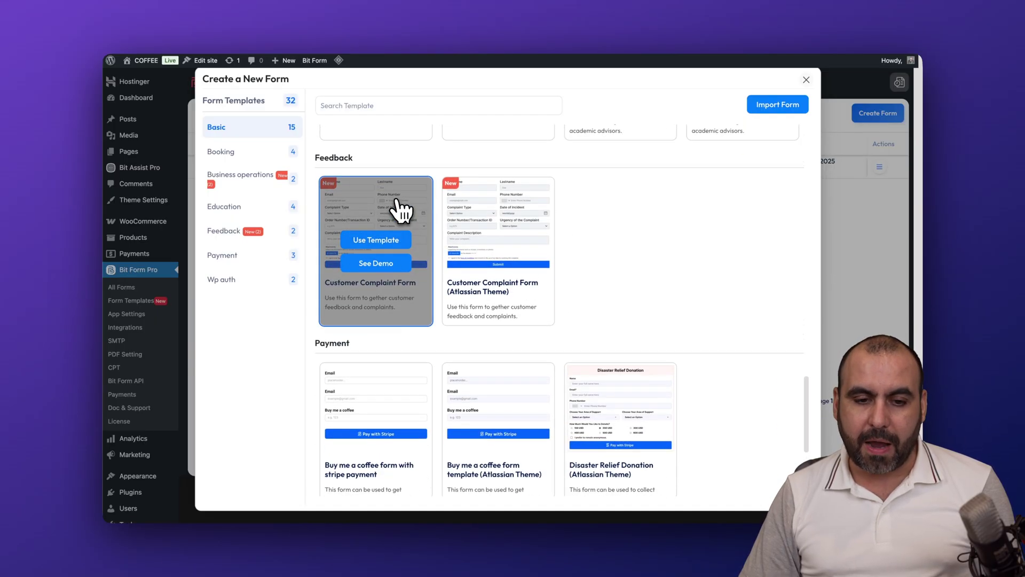
{"action": "left_click", "coordinate": [394, 244]}
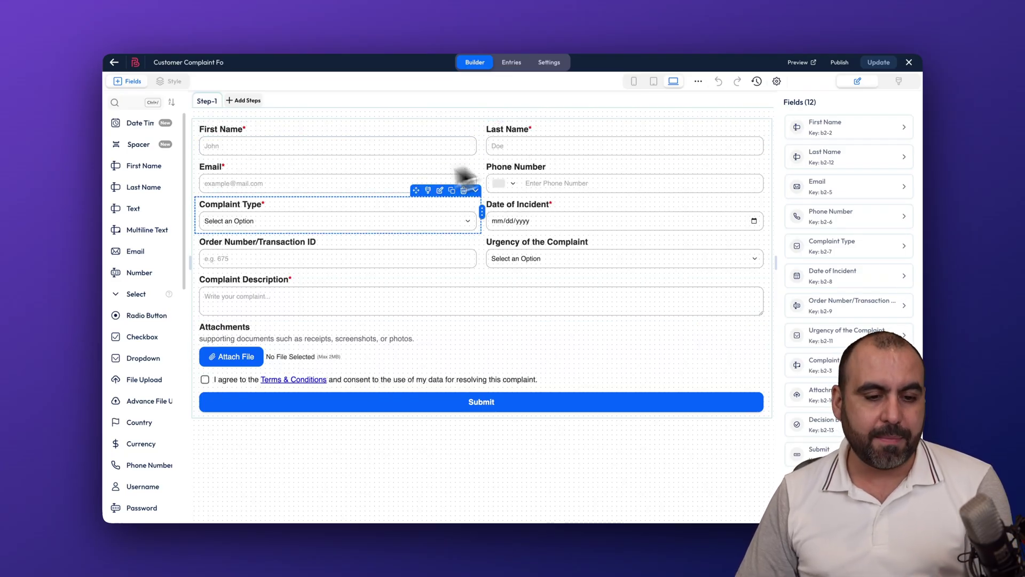
Review the settings of the First Name, Last Name, Phone Number and Date of Incident fields
{"action": "left_click", "coordinate": [360, 146]}
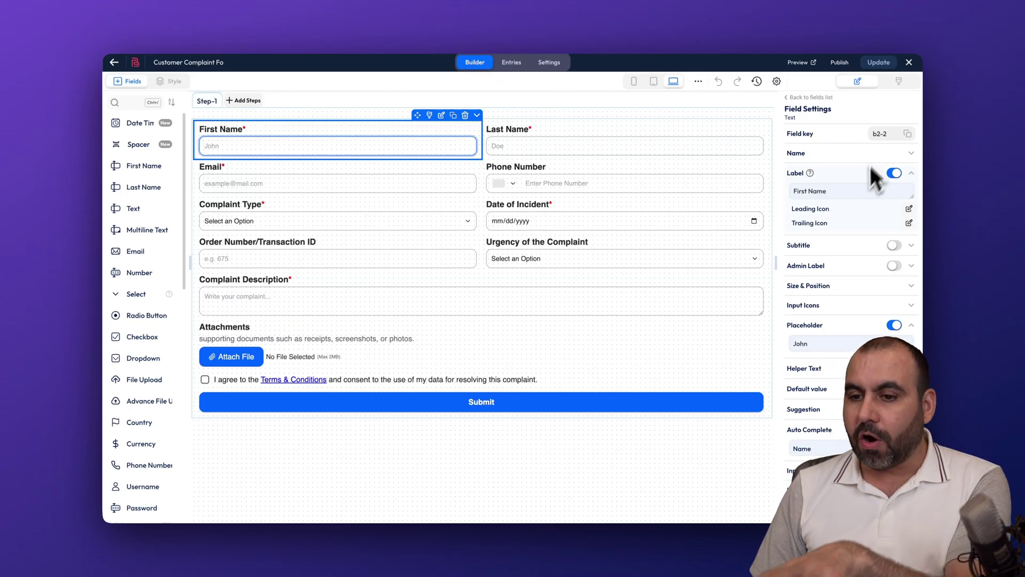
{"action": "scroll", "coordinate": [856, 227], "scroll_direction": "down", "scroll_amount": 4}
{"action": "scroll", "coordinate": [856, 227], "scroll_direction": "down", "scroll_amount": 3}
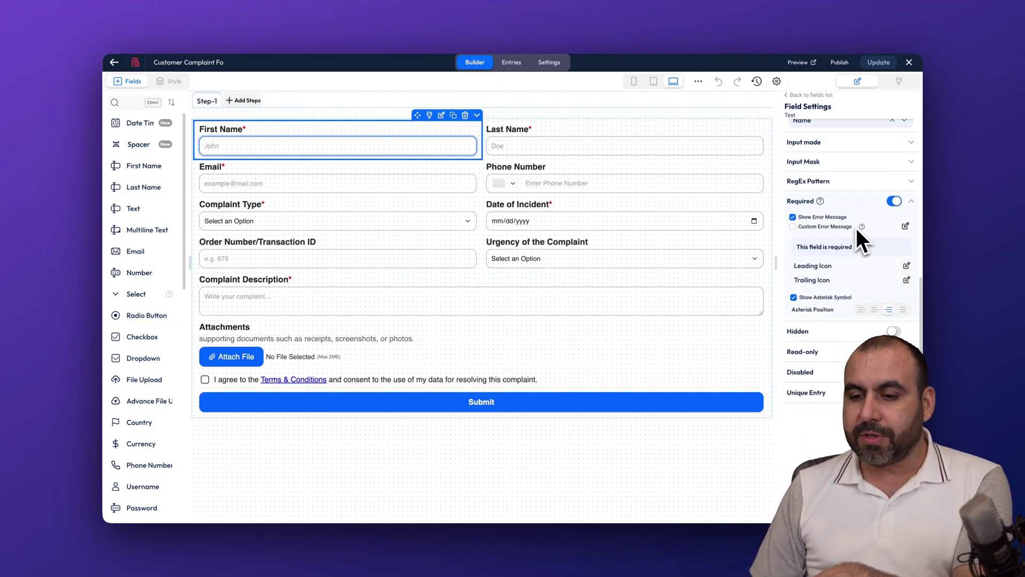
{"action": "scroll", "coordinate": [856, 228], "scroll_direction": "up", "scroll_amount": 8}
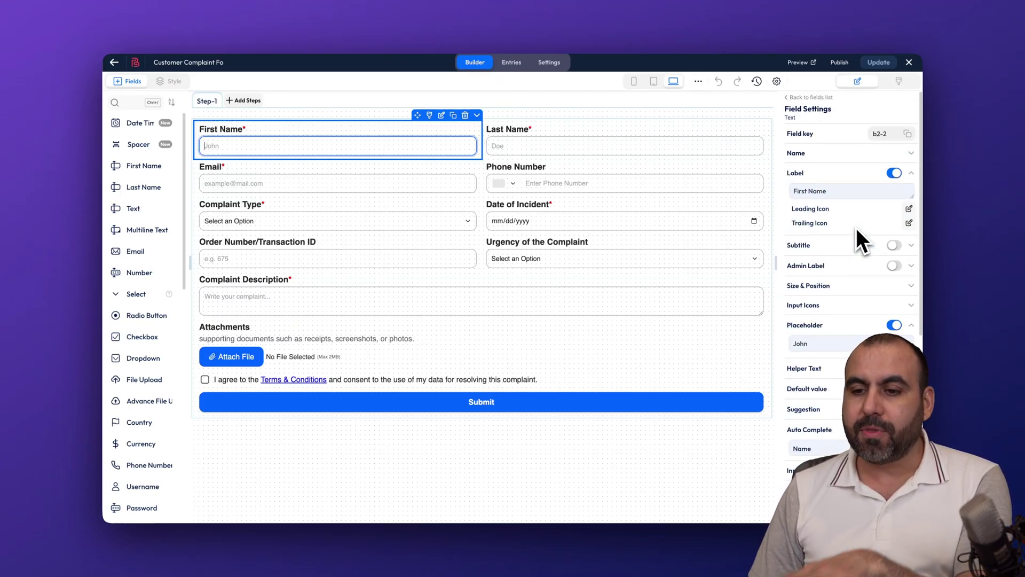
{"action": "left_click", "coordinate": [590, 153]}
{"action": "left_click", "coordinate": [528, 185]}
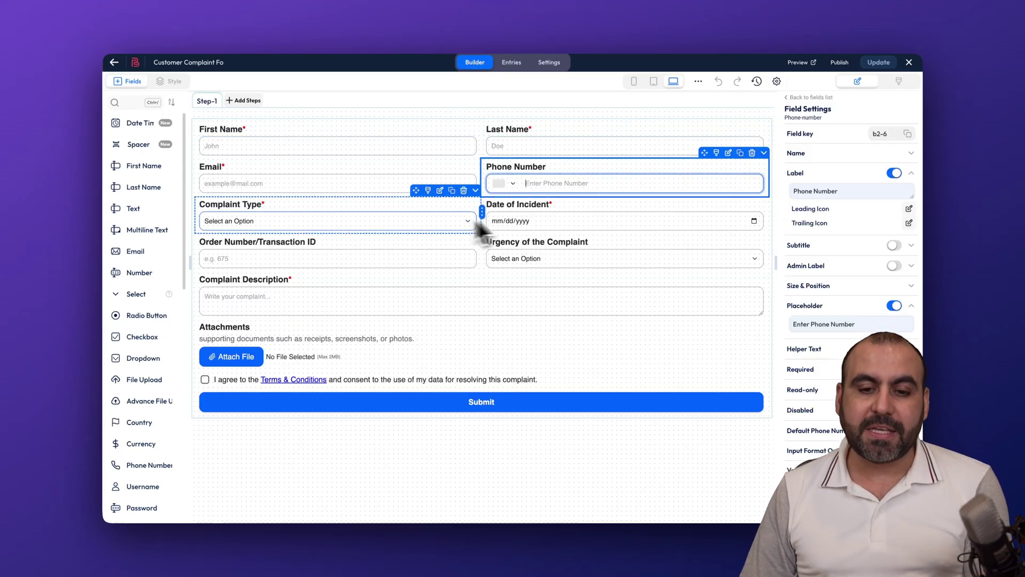
{"action": "left_click", "coordinate": [545, 214]}
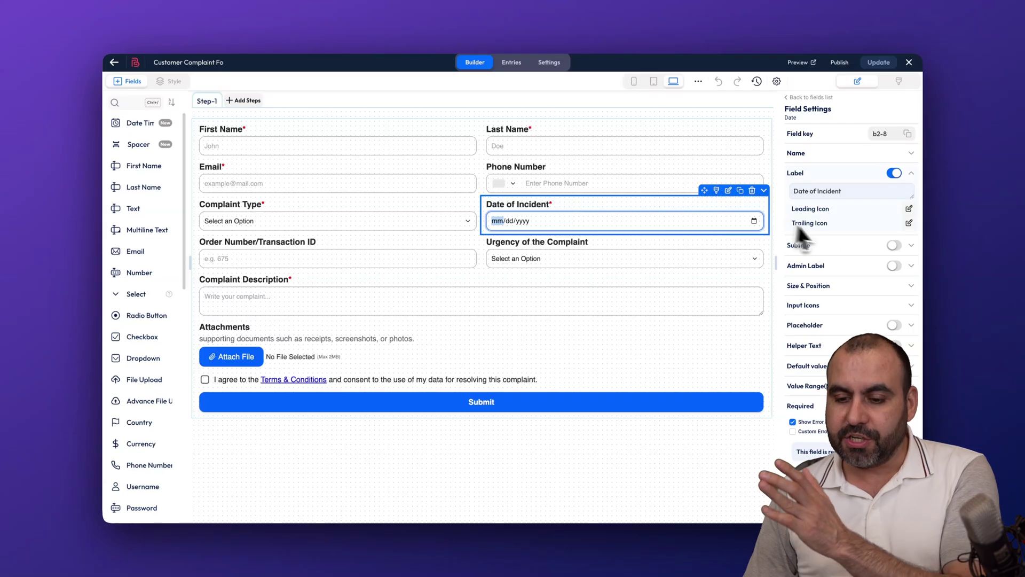
{"action": "scroll", "coordinate": [835, 236], "scroll_direction": "down", "scroll_amount": 4}
{"action": "scroll", "coordinate": [835, 235], "scroll_direction": "up", "scroll_amount": 4}
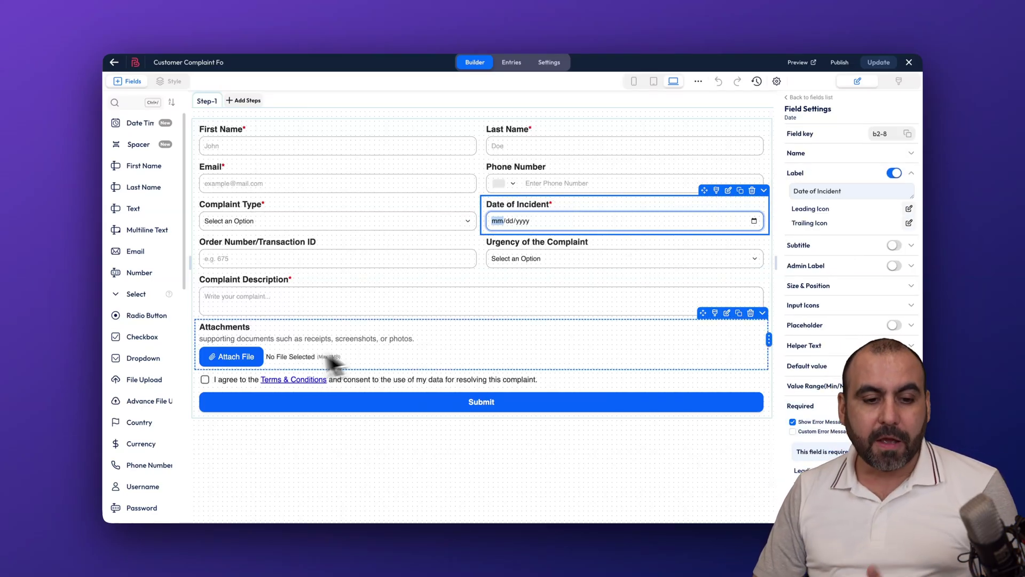
Check that the Attachments field allows multiple files with a 2 MB maximum upload size
{"action": "left_click", "coordinate": [311, 340]}
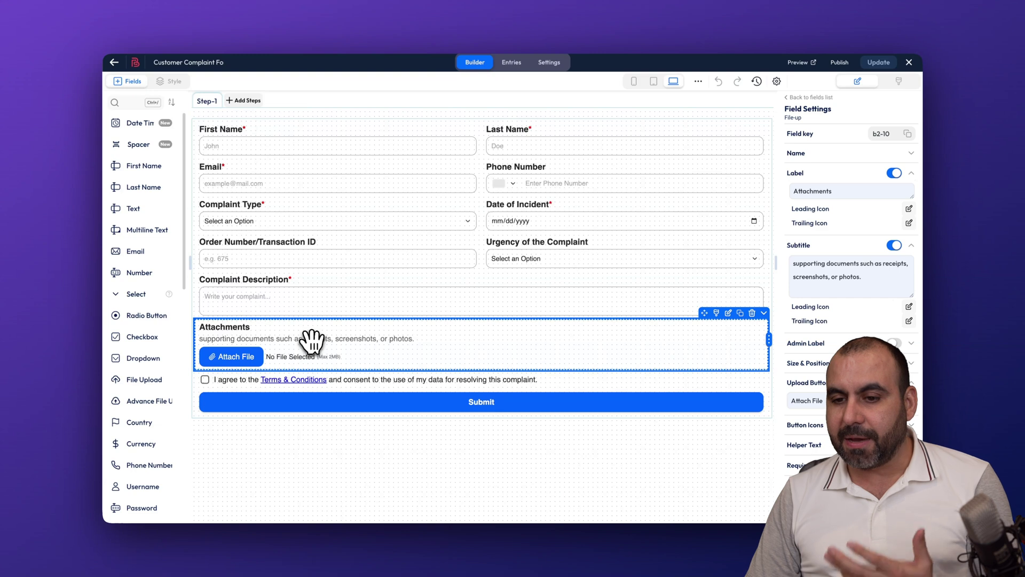
{"action": "scroll", "coordinate": [897, 183], "scroll_direction": "down", "scroll_amount": 10}
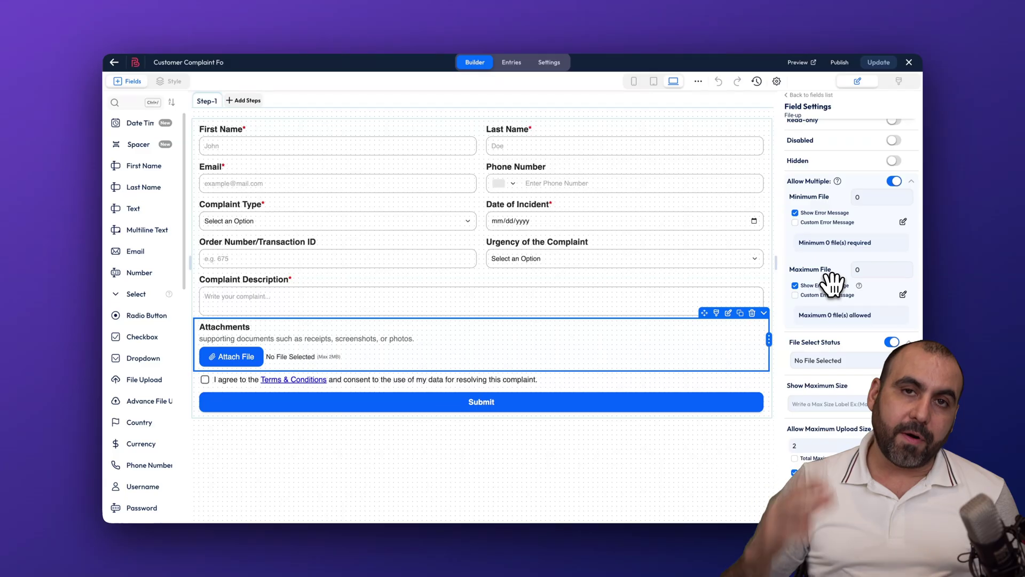
{"action": "scroll", "coordinate": [830, 288], "scroll_direction": "down", "scroll_amount": 4}
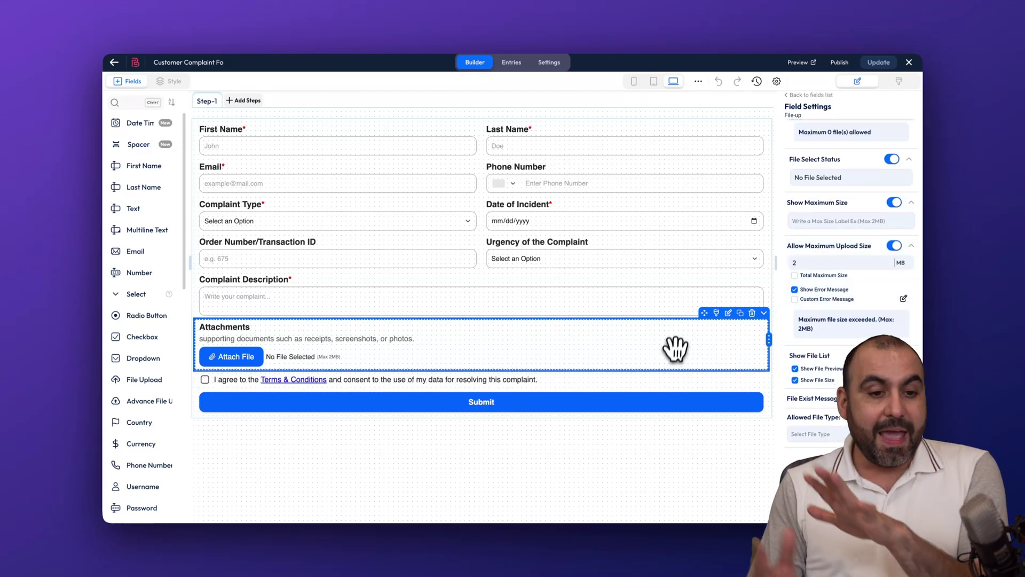
Add an Advanced Date Time field below the terms checkbox and inspect its settings
{"action": "left_click", "coordinate": [137, 125]}
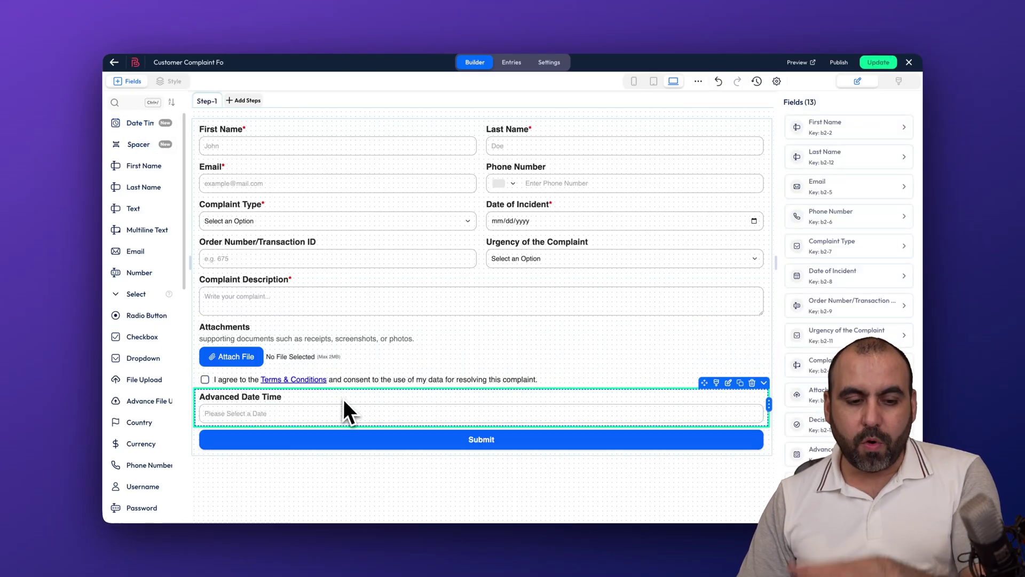
{"action": "left_click", "coordinate": [362, 398]}
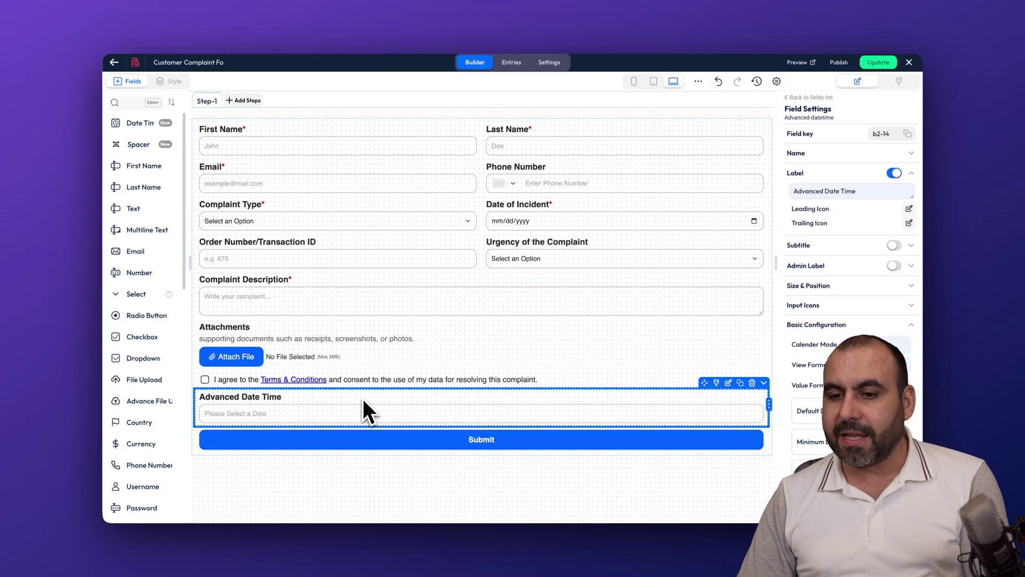
{"action": "scroll", "coordinate": [821, 292], "scroll_direction": "down", "scroll_amount": 6}
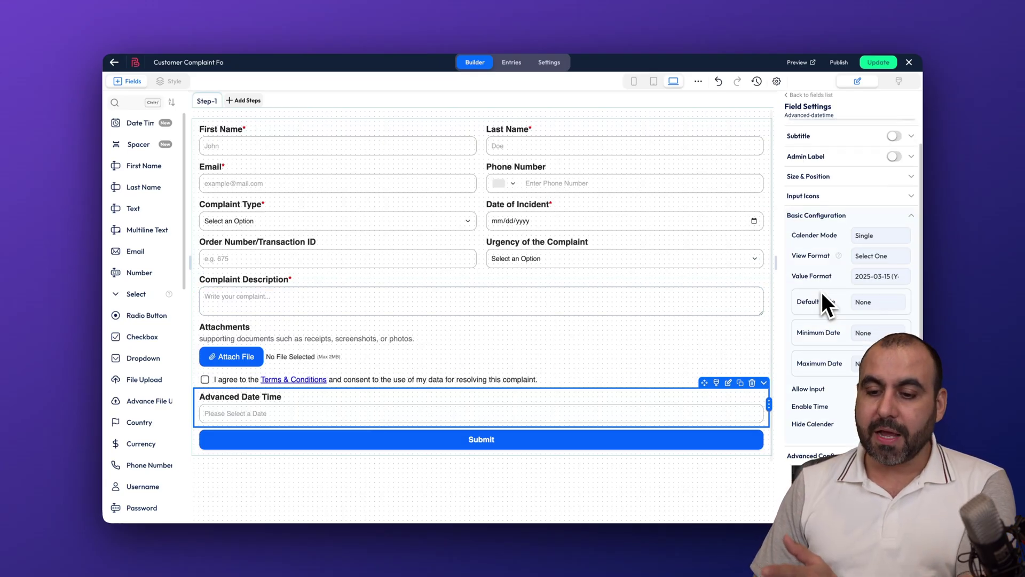
{"action": "scroll", "coordinate": [821, 291], "scroll_direction": "up", "scroll_amount": 6}
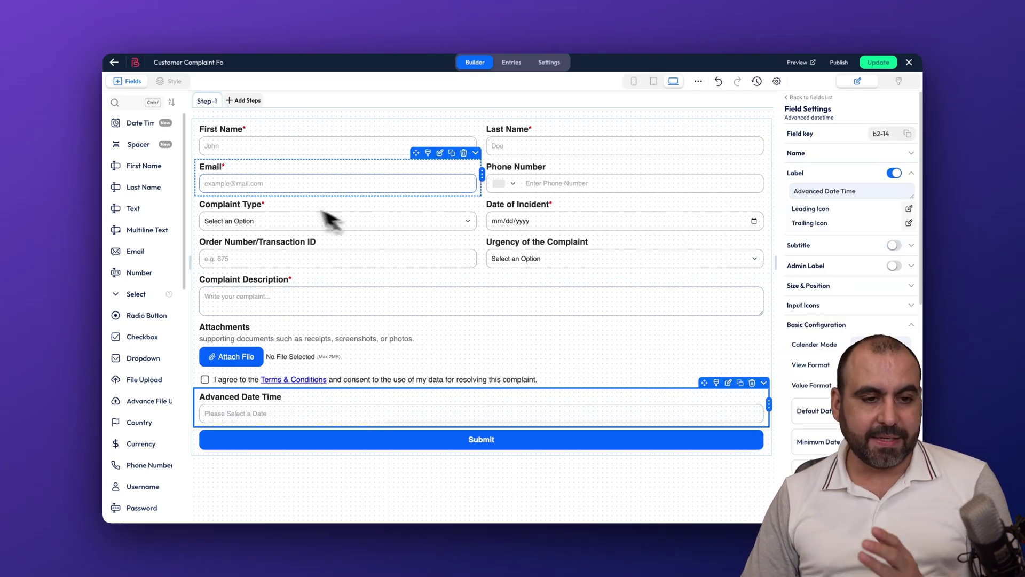
Place a Spacer just above Submit and resize it to height 96
{"action": "left_click_drag", "start_coordinate": [142, 144], "coordinate": [473, 444]}
{"action": "left_click_drag", "start_coordinate": [490, 450], "coordinate": [488, 448]}
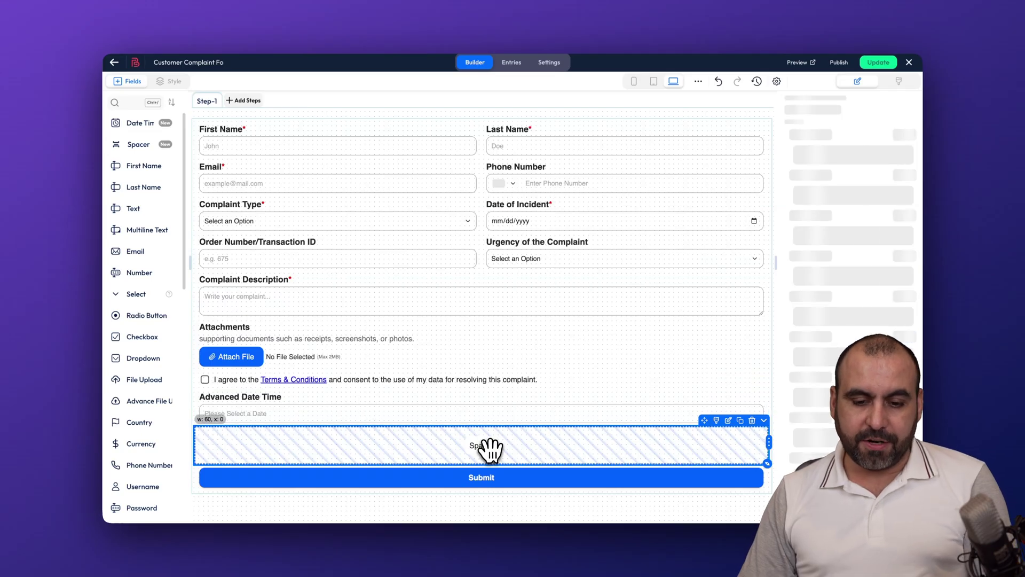
{"action": "mouse_move", "coordinate": [767, 463]}
{"action": "left_mouse_down"}
{"action": "mouse_move", "coordinate": [764, 487]}
{"action": "mouse_move", "coordinate": [764, 470]}
{"action": "left_mouse_up"}
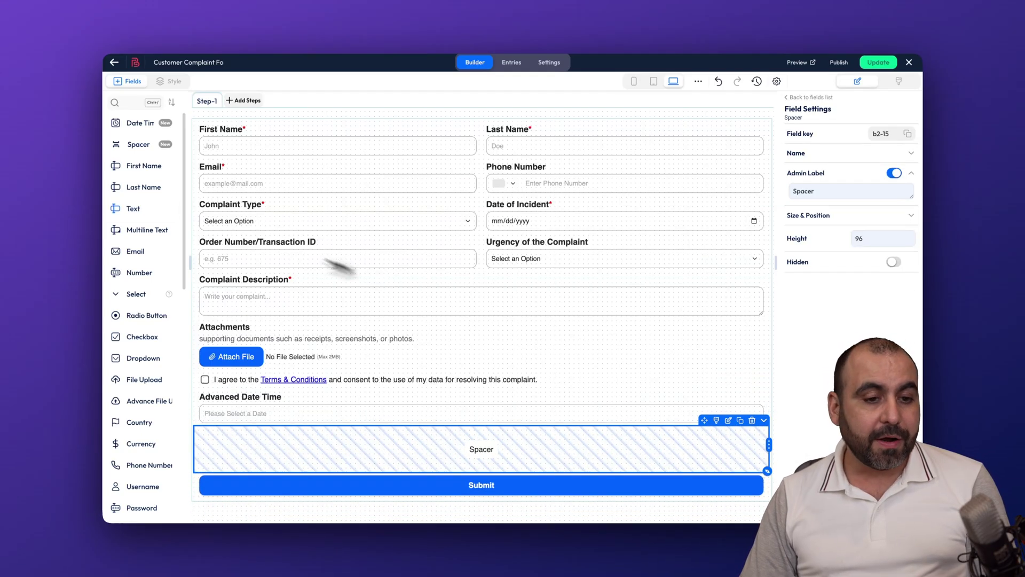
Add a three-option Radio field and a Currency field below the Spacer
{"action": "scroll", "coordinate": [142, 245], "scroll_direction": "down", "scroll_amount": 2}
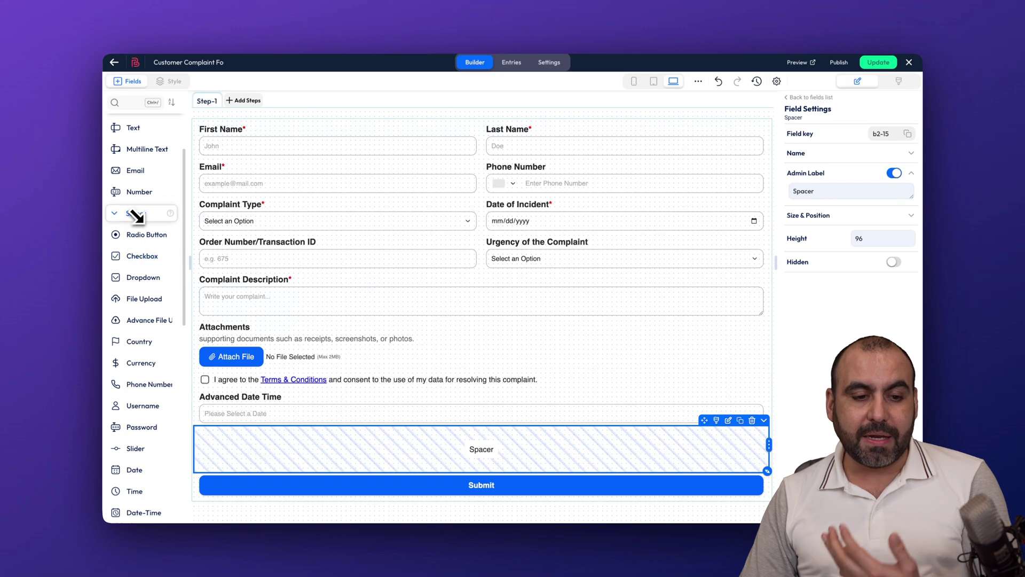
{"action": "left_click", "coordinate": [142, 233]}
{"action": "scroll", "coordinate": [149, 283], "scroll_direction": "down", "scroll_amount": 2}
{"action": "left_click", "coordinate": [145, 268]}
{"action": "scroll", "coordinate": [149, 315], "scroll_direction": "down", "scroll_amount": 6}
{"action": "scroll", "coordinate": [152, 319], "scroll_direction": "down", "scroll_amount": 3}
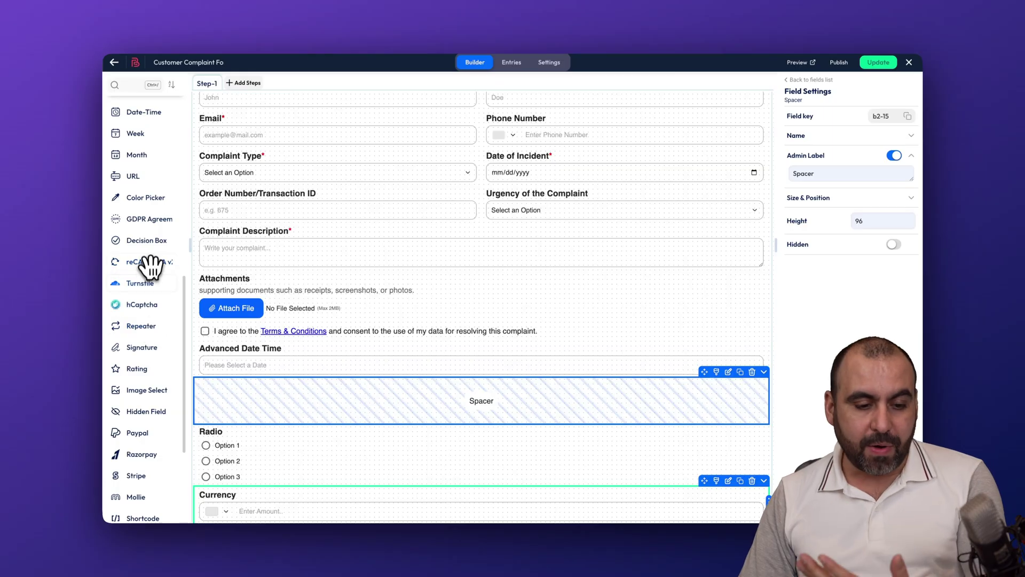
{"action": "scroll", "coordinate": [151, 266], "scroll_direction": "down", "scroll_amount": 5}
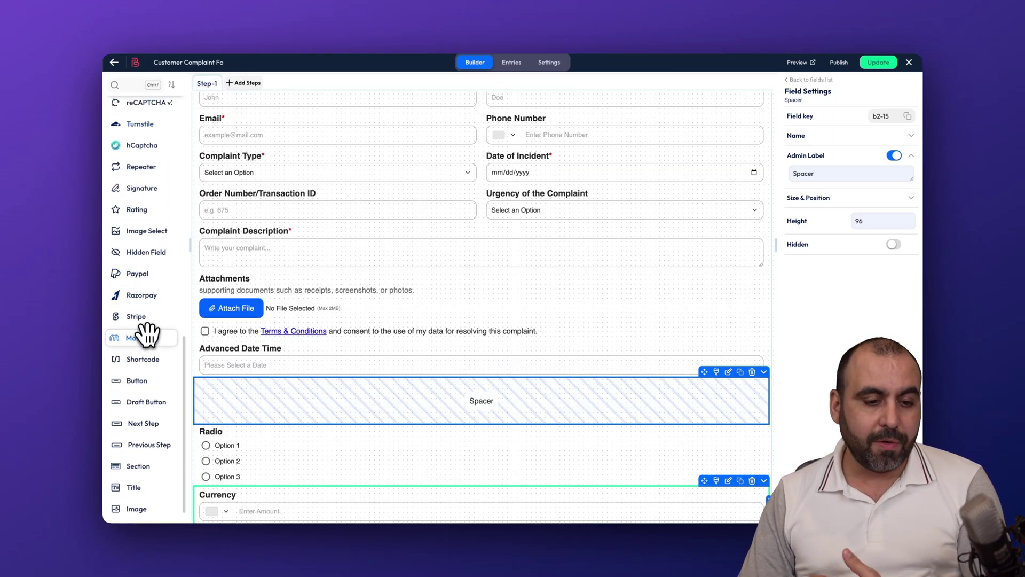
{"action": "scroll", "coordinate": [147, 378], "scroll_direction": "down", "scroll_amount": 4}
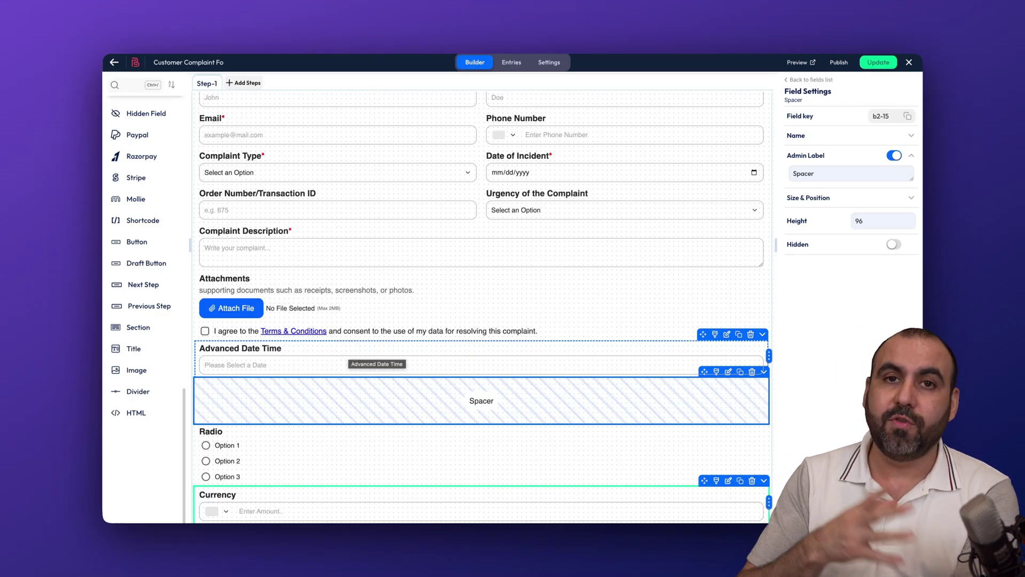
{"action": "scroll", "coordinate": [458, 236], "scroll_direction": "up", "scroll_amount": 1}
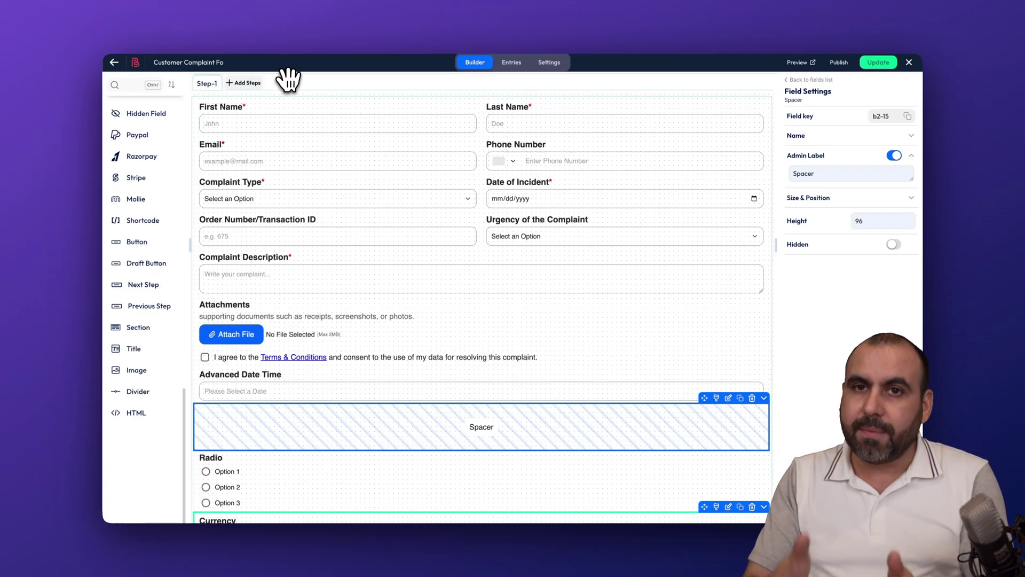
Split the form into three steps, check the multi-step settings, and open the empty Entries list
{"action": "left_click", "coordinate": [247, 92]}
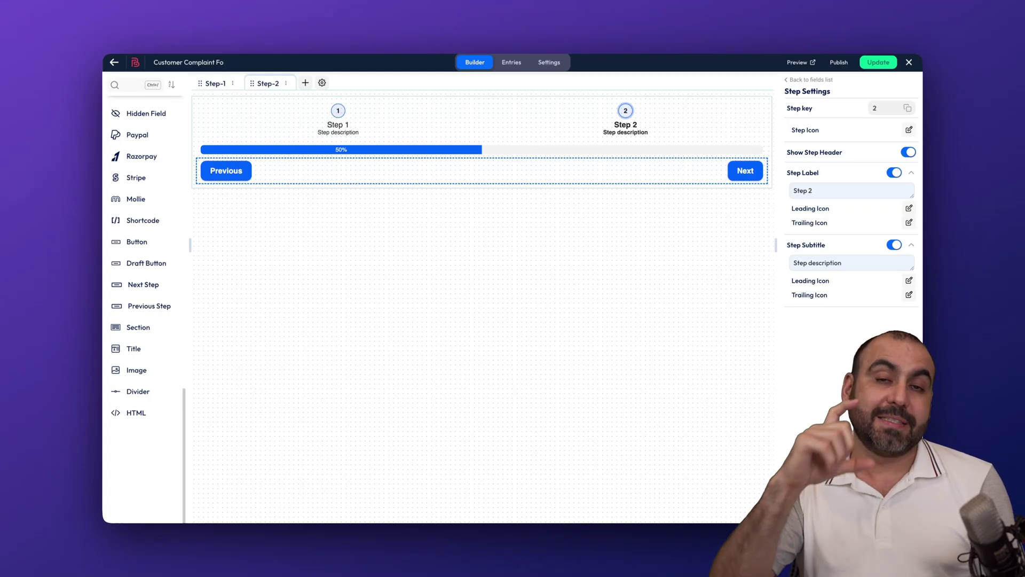
{"action": "left_click", "coordinate": [305, 83]}
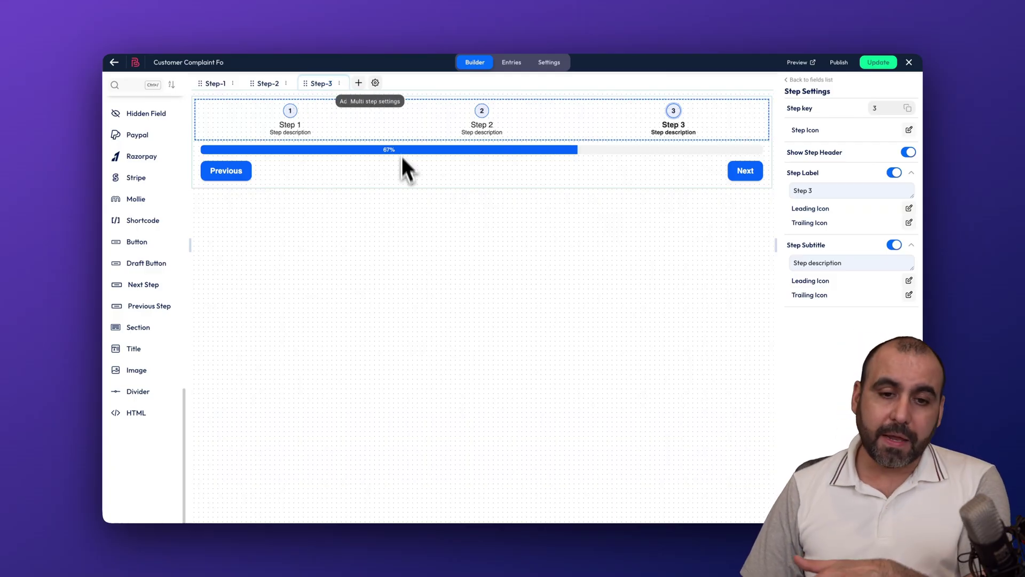
{"action": "left_click", "coordinate": [376, 84]}
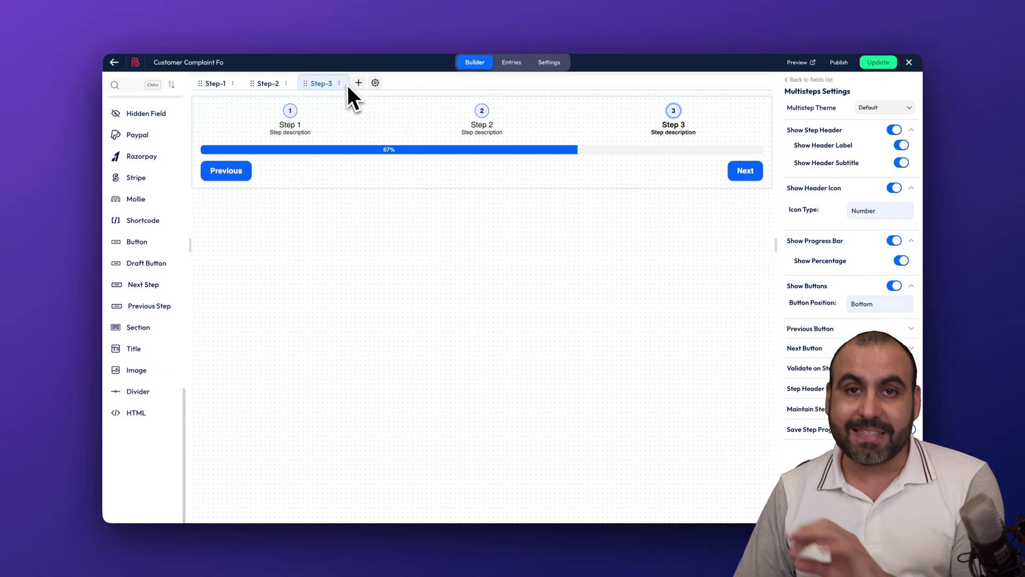
{"action": "left_click", "coordinate": [512, 63]}
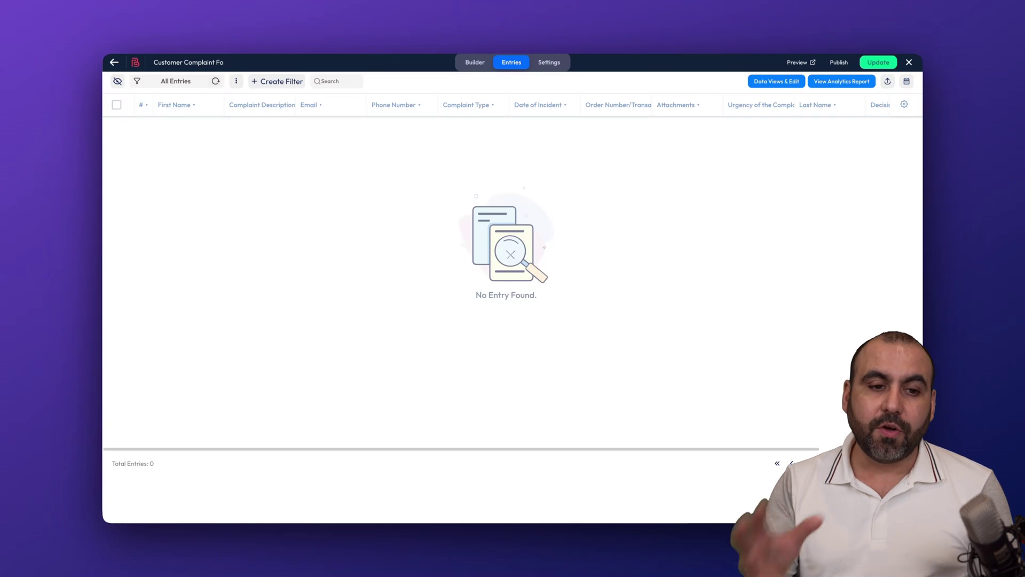
{"action": "left_click", "coordinate": [198, 86]}
{"action": "left_click", "coordinate": [142, 91]}
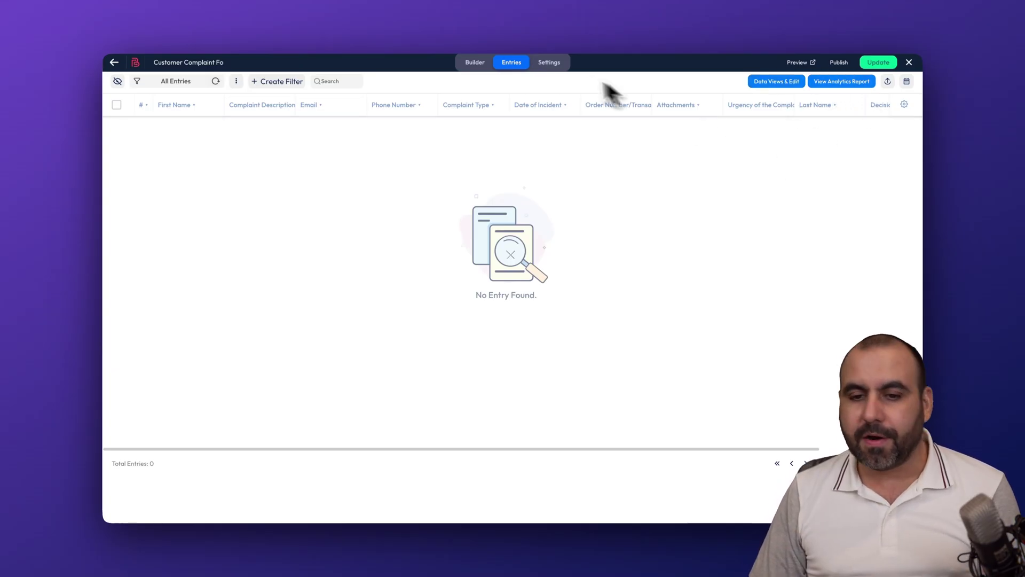
In form Settings, enable Allow single entry for each IP address and view Confirmations
{"action": "left_click", "coordinate": [549, 64]}
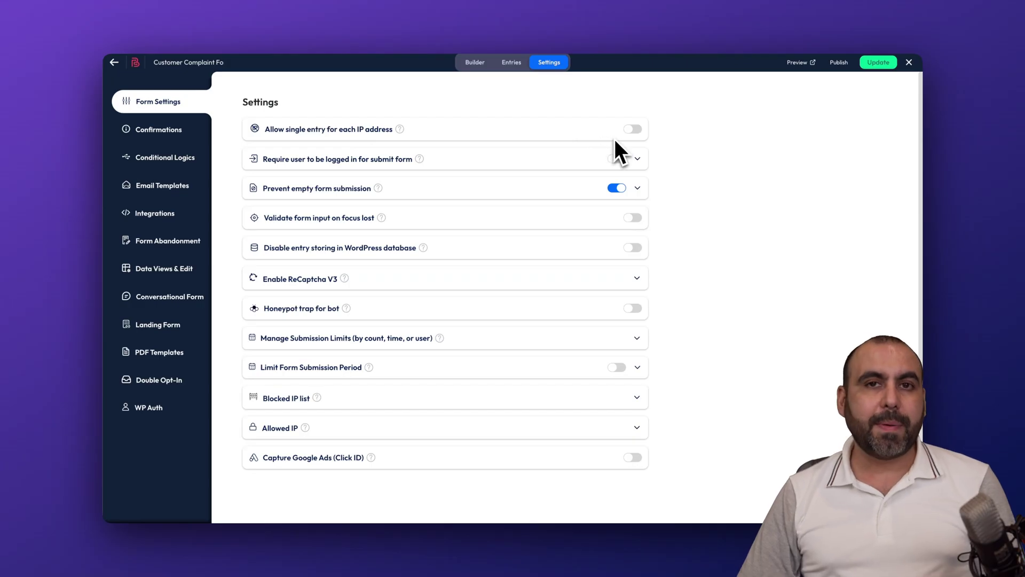
{"action": "left_click", "coordinate": [634, 129]}
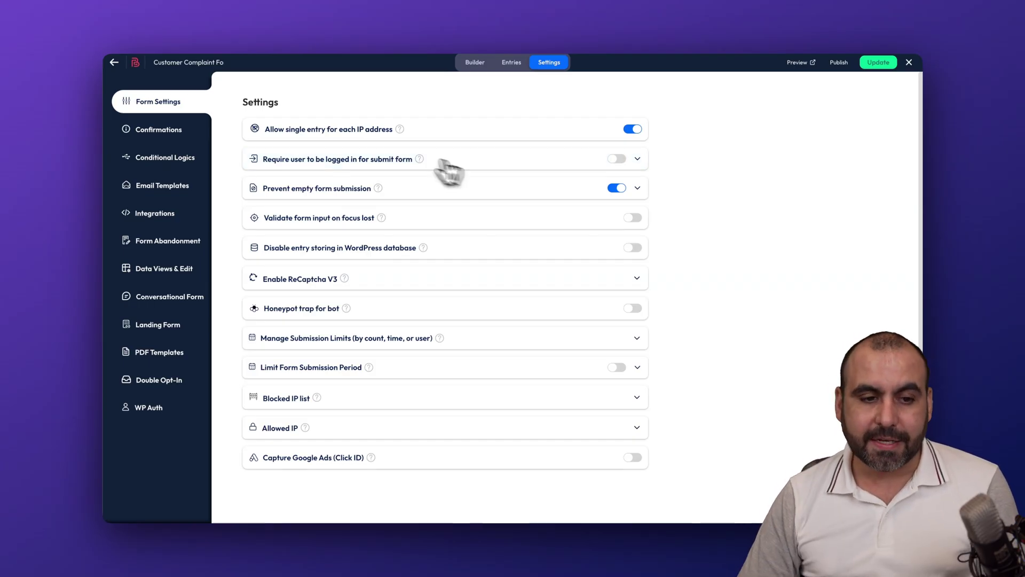
{"action": "left_click", "coordinate": [155, 133]}
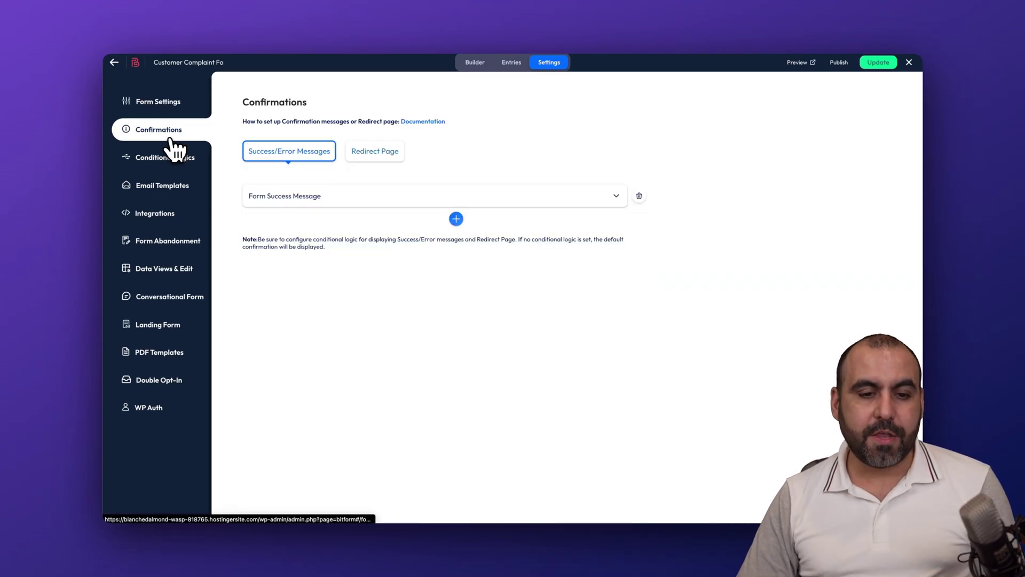
Review the Form Success Message and Untitled Redirect Url 1 confirmations, then open Conditional Logics
{"action": "left_click", "coordinate": [616, 195]}
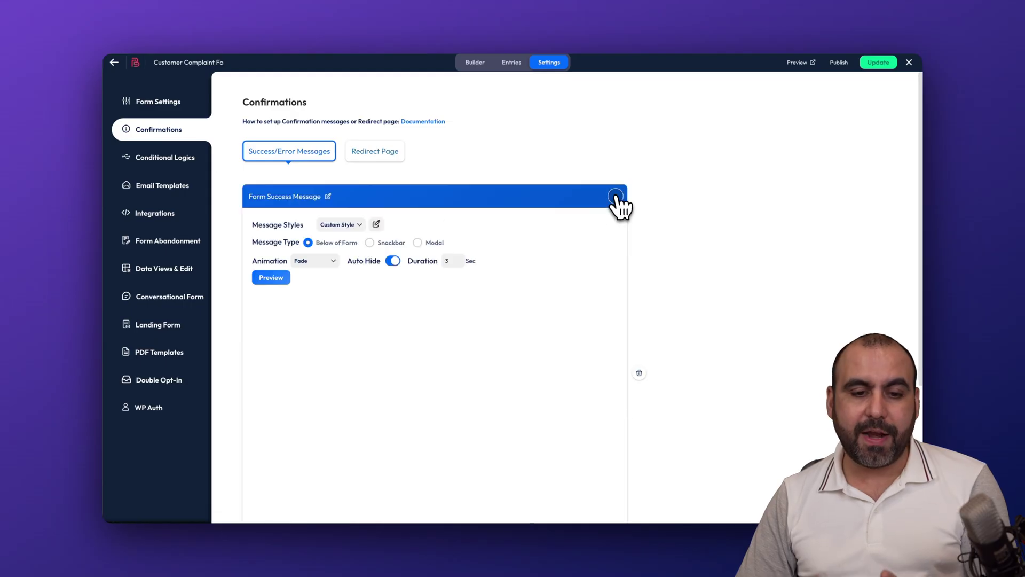
{"action": "left_click", "coordinate": [375, 153]}
{"action": "left_click", "coordinate": [383, 196]}
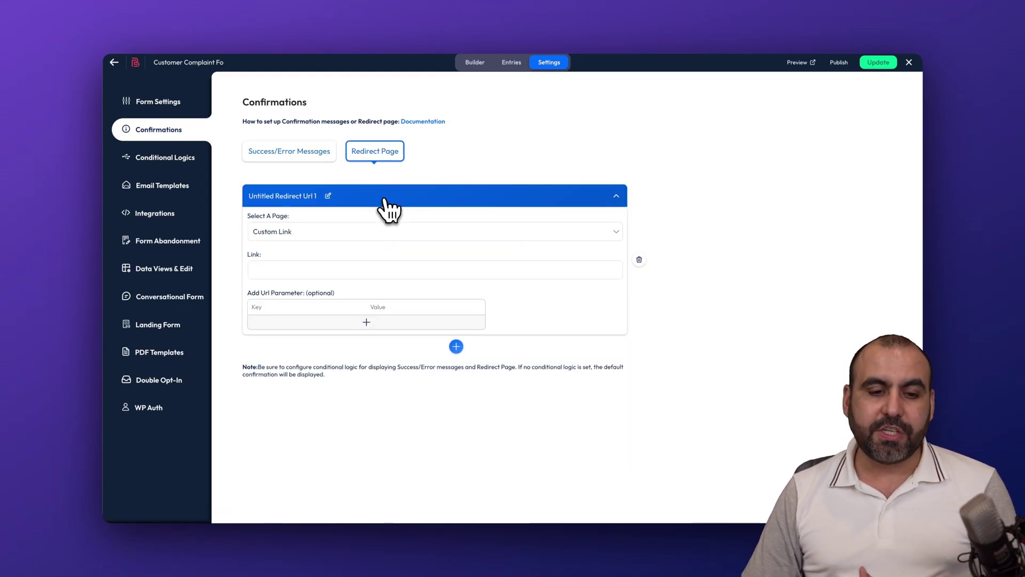
{"action": "left_click", "coordinate": [389, 198]}
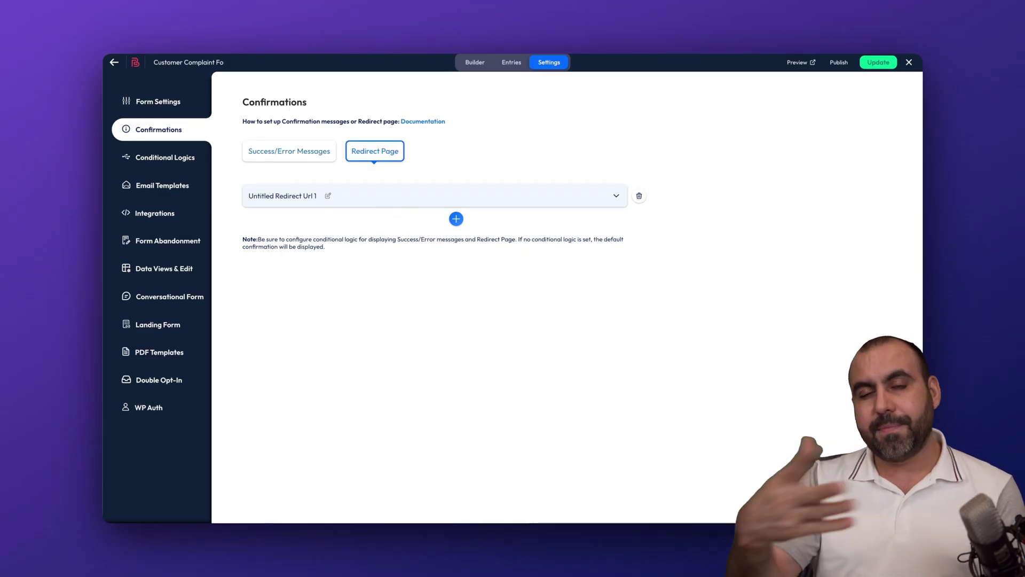
{"action": "left_click", "coordinate": [184, 161]}
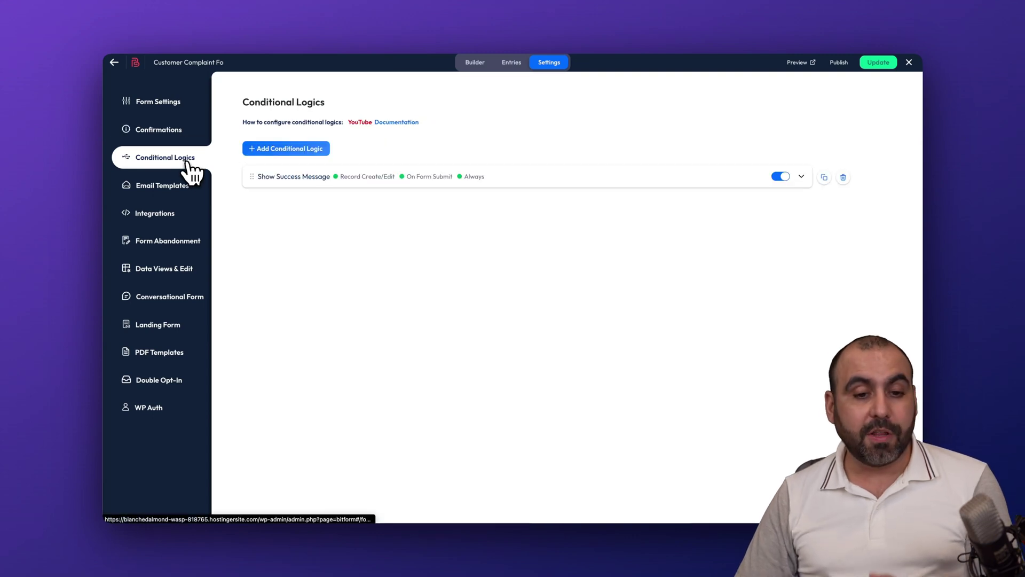
Review the Show Success Message rule, then add and expand a new Action 2 rule
{"action": "left_click", "coordinate": [803, 178]}
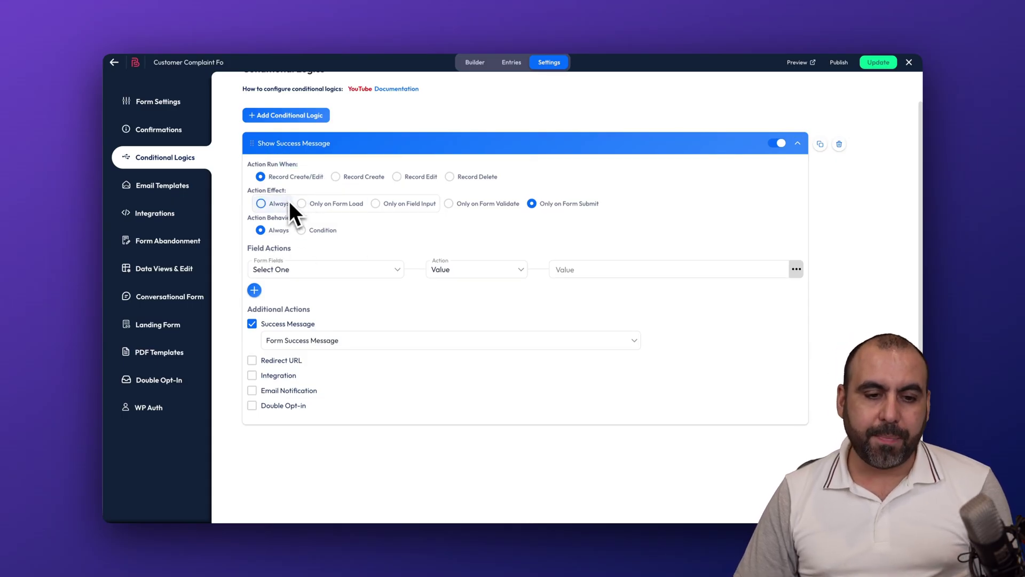
{"action": "left_click", "coordinate": [797, 143]}
{"action": "left_click", "coordinate": [291, 148]}
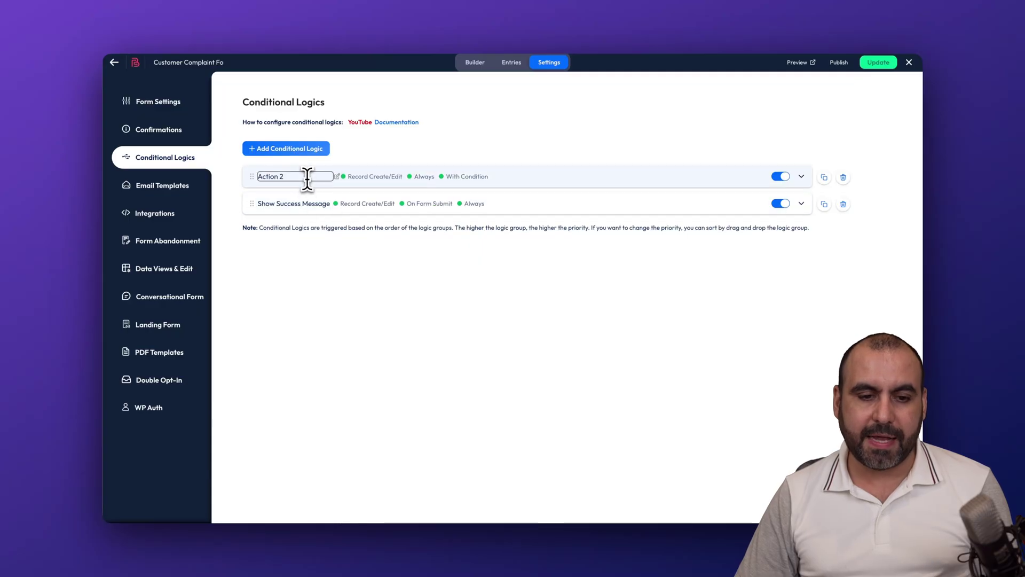
{"action": "left_click", "coordinate": [505, 179]}
{"action": "scroll", "coordinate": [470, 229], "scroll_direction": "down", "scroll_amount": 1}
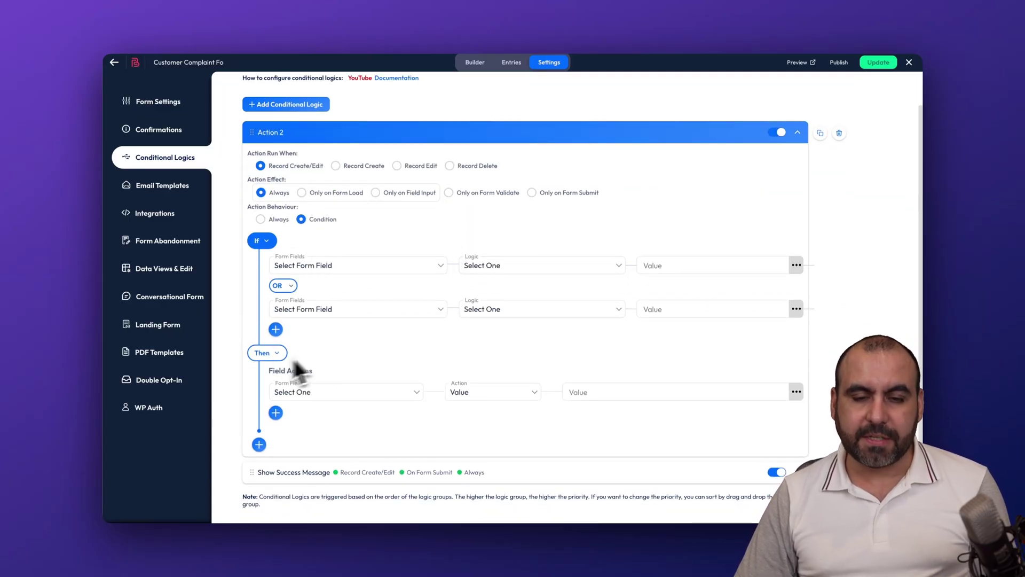
Set Action 2's condition to Last Name contains the customer's surname
{"action": "left_click", "coordinate": [364, 265]}
{"action": "left_click", "coordinate": [364, 258]}
{"action": "left_click", "coordinate": [524, 251]}
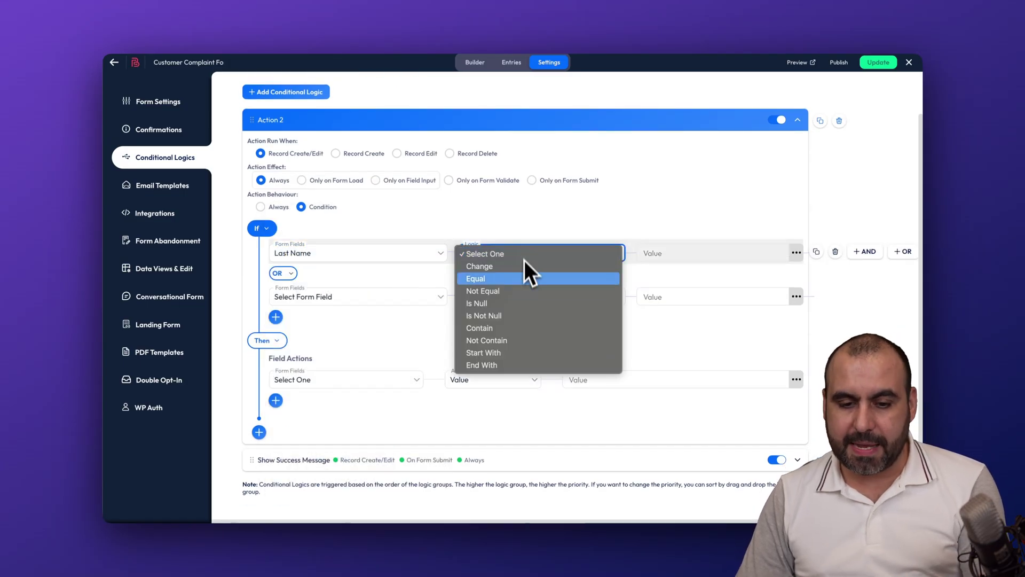
{"action": "left_click", "coordinate": [509, 327]}
{"action": "left_click", "coordinate": [669, 254]}
{"action": "type", "text": "Aguilar"}
{"action": "left_click", "coordinate": [643, 278]}
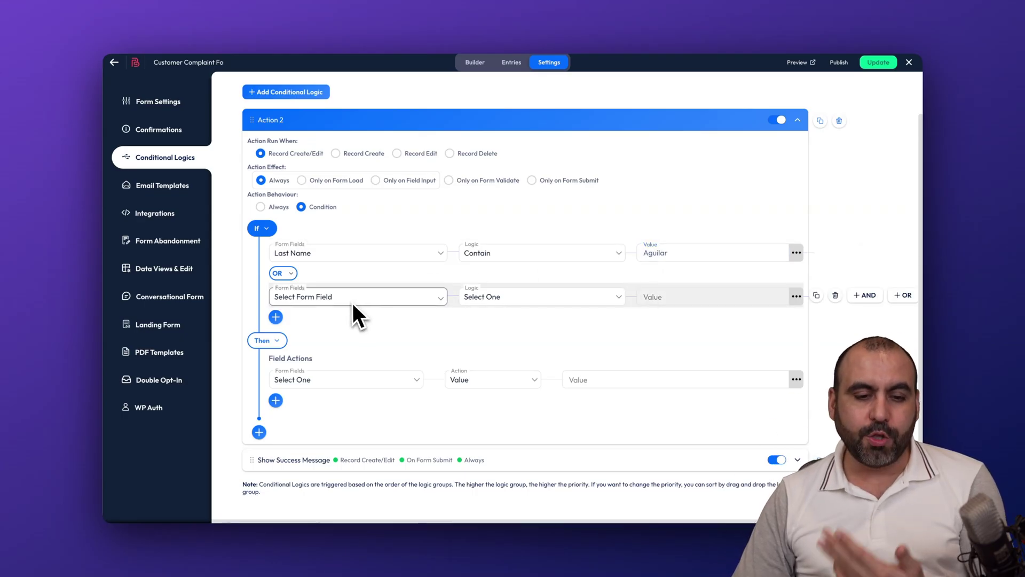
Make the rule disable the Email field, then view the Email Templates page
{"action": "left_click", "coordinate": [343, 378]}
{"action": "left_click", "coordinate": [398, 417]}
{"action": "left_click", "coordinate": [483, 376]}
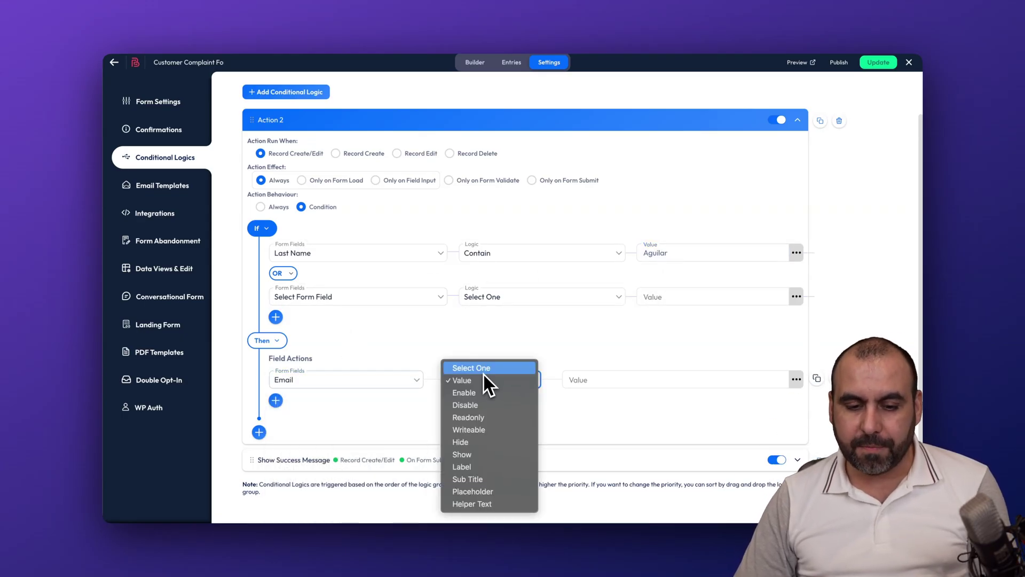
{"action": "left_click", "coordinate": [493, 405]}
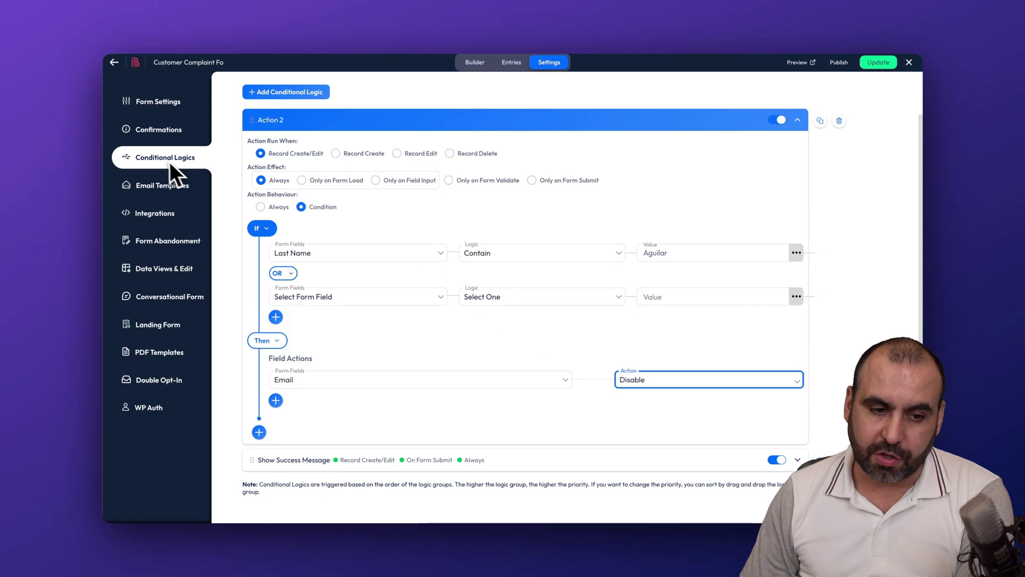
{"action": "left_click", "coordinate": [159, 192]}
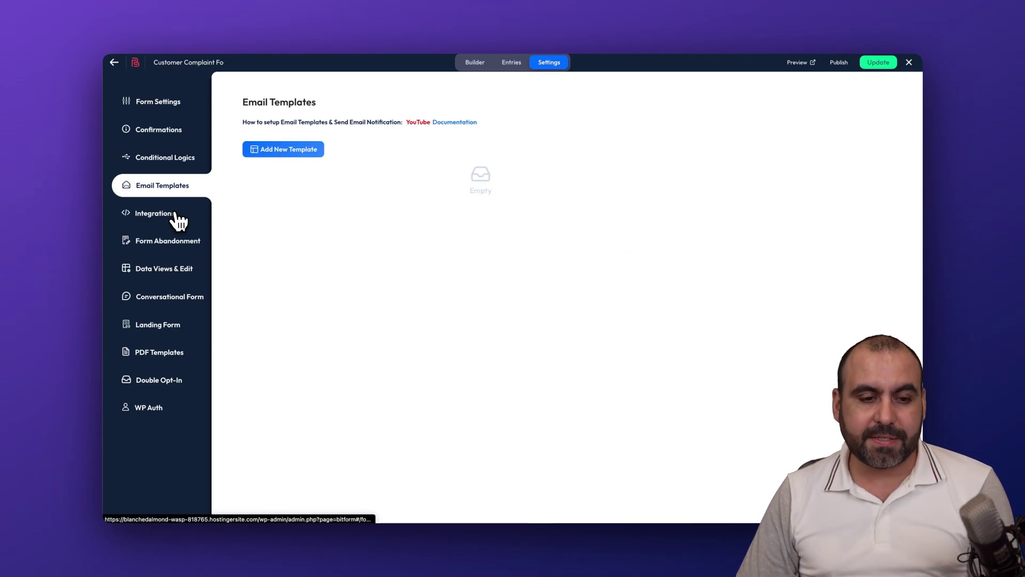
Browse the Integrations tiles, then view the Form Abandonment and Data Views & Edit settings
{"action": "left_click", "coordinate": [174, 214]}
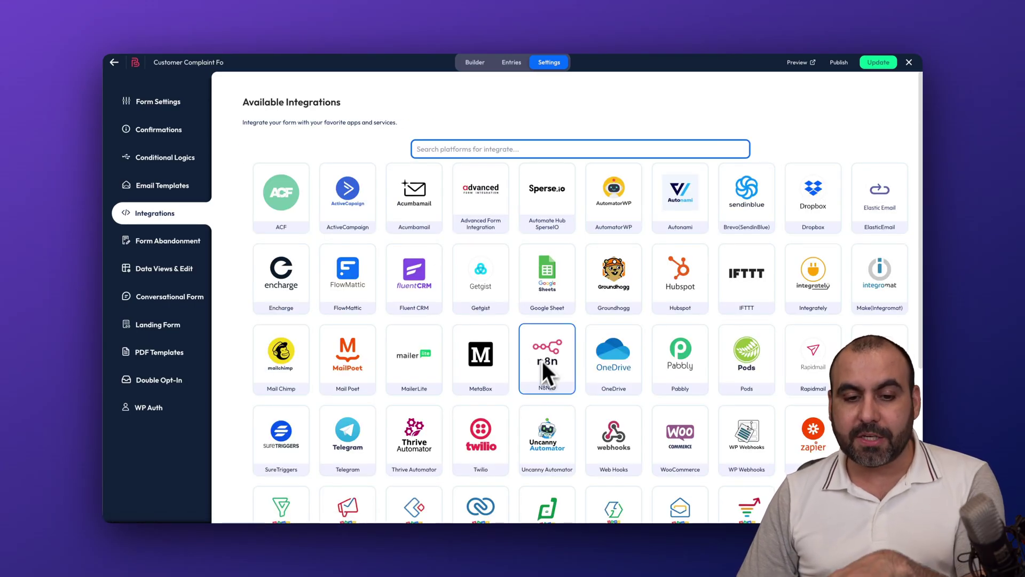
{"action": "scroll", "coordinate": [542, 361], "scroll_direction": "down", "scroll_amount": 1}
{"action": "scroll", "coordinate": [532, 379], "scroll_direction": "down", "scroll_amount": 3}
{"action": "scroll", "coordinate": [533, 379], "scroll_direction": "up", "scroll_amount": 3}
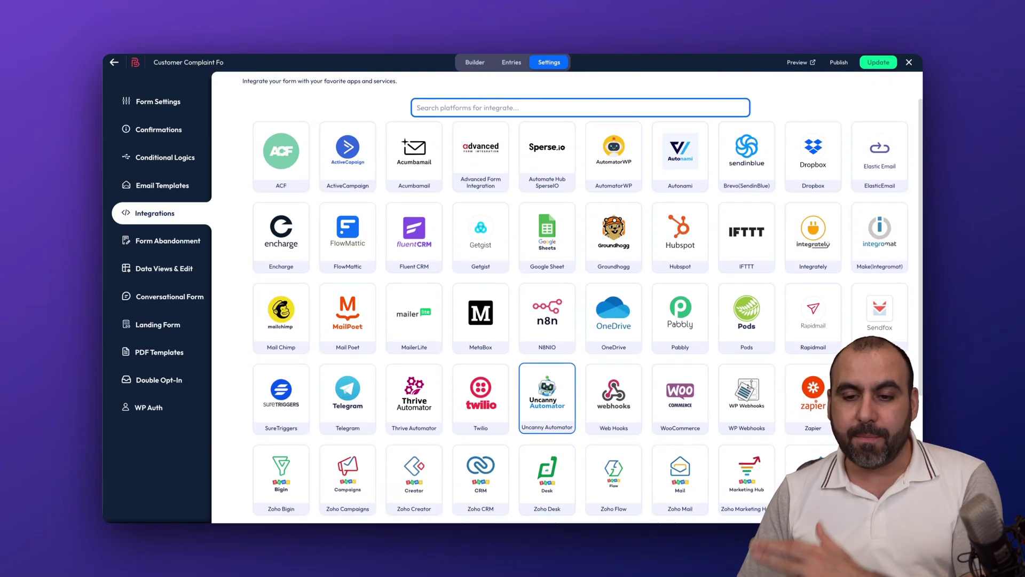
{"action": "scroll", "coordinate": [546, 398], "scroll_direction": "down", "scroll_amount": 1}
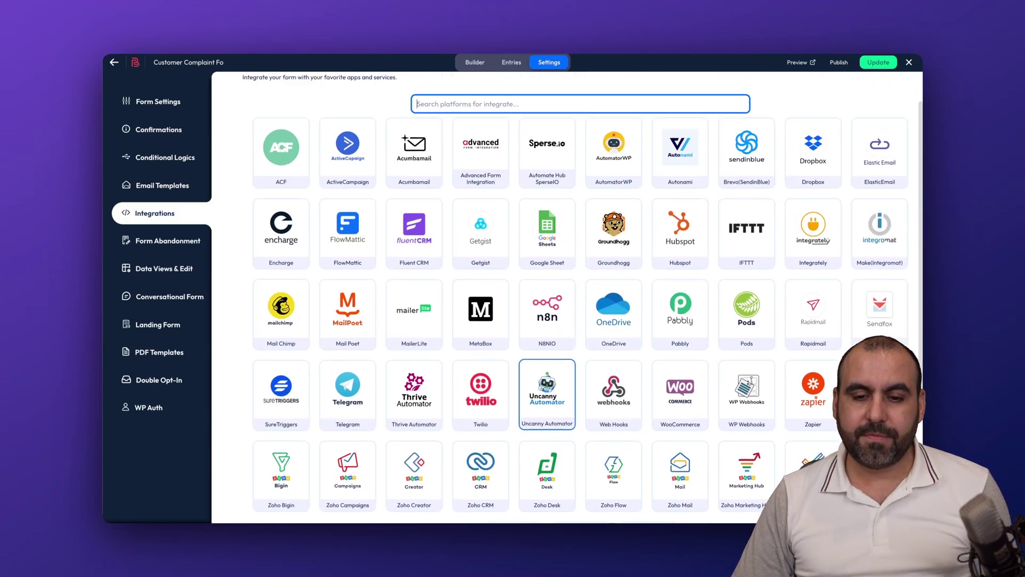
{"action": "left_click", "coordinate": [170, 249]}
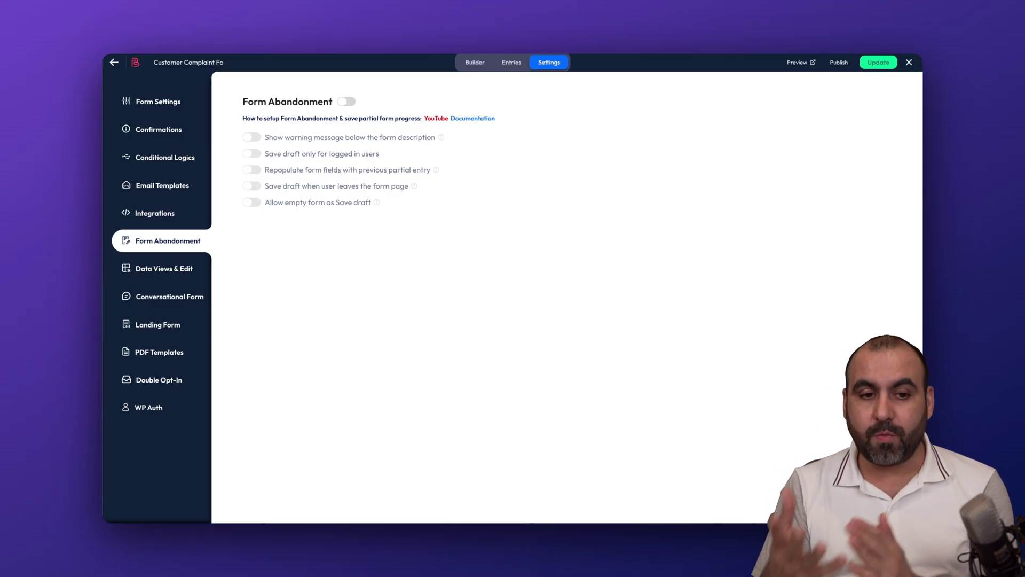
{"action": "left_click", "coordinate": [162, 273]}
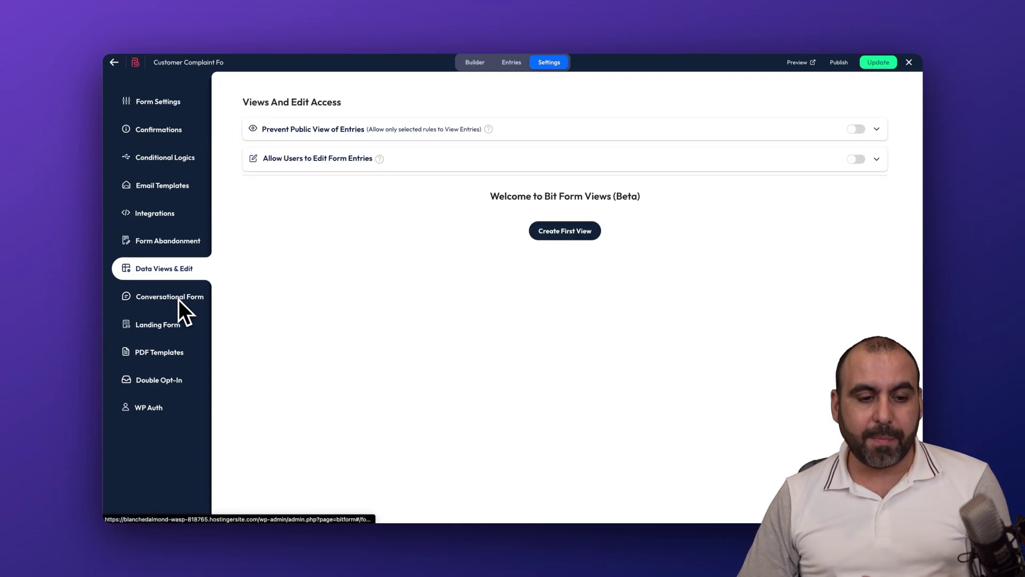
Review Landing Form, PDF Templates, Double Opt-In and WP Auth, then leave the editor, discarding changes
{"action": "left_click", "coordinate": [174, 325]}
{"action": "left_click", "coordinate": [179, 354]}
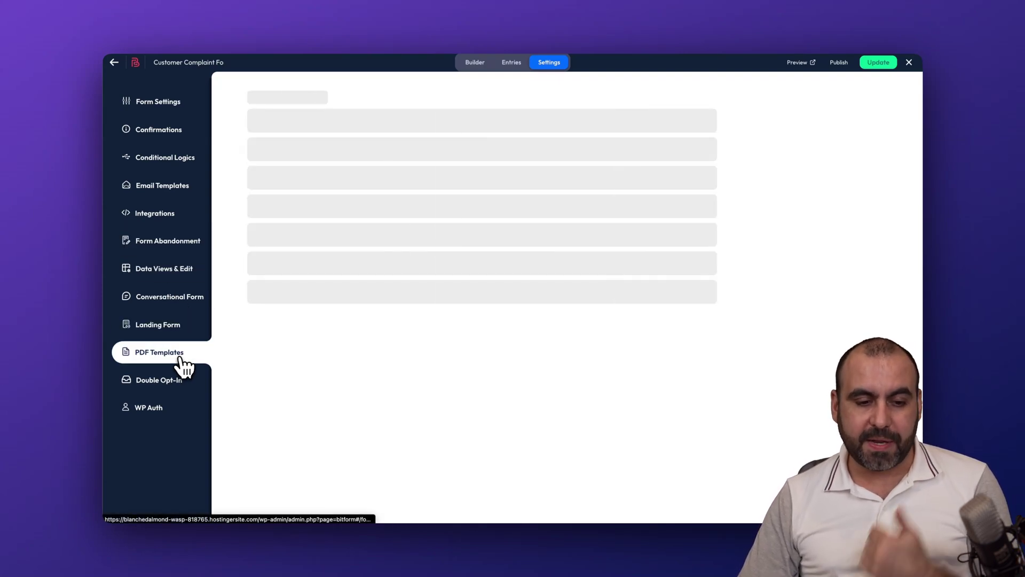
{"action": "left_click", "coordinate": [184, 389]}
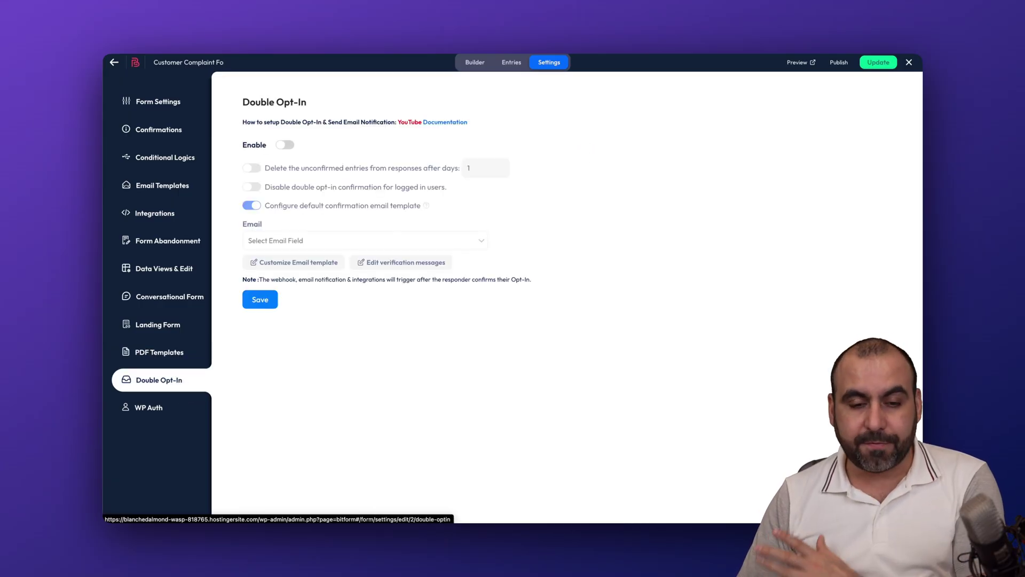
{"action": "left_click", "coordinate": [189, 405]}
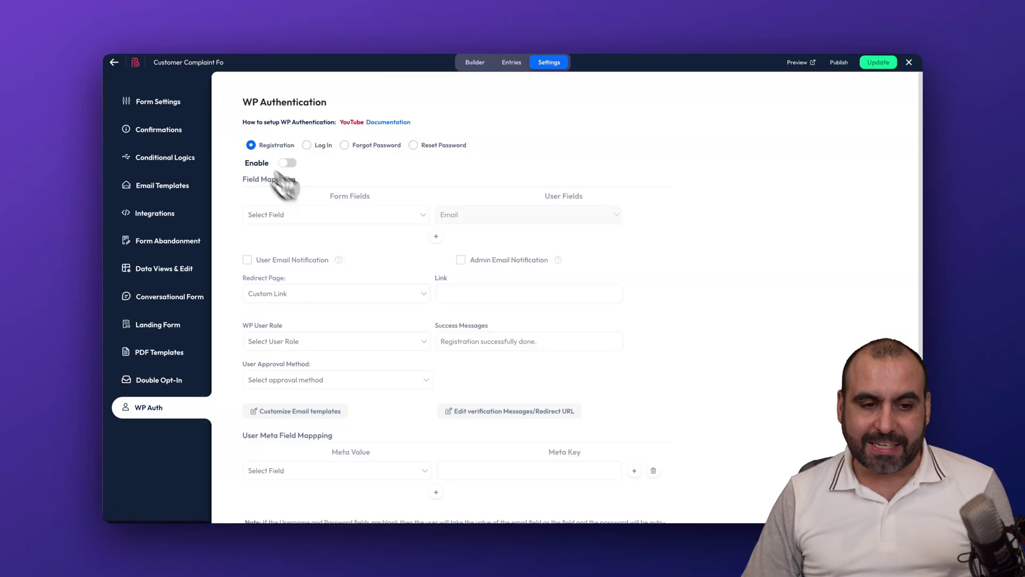
{"action": "left_click", "coordinate": [114, 62]}
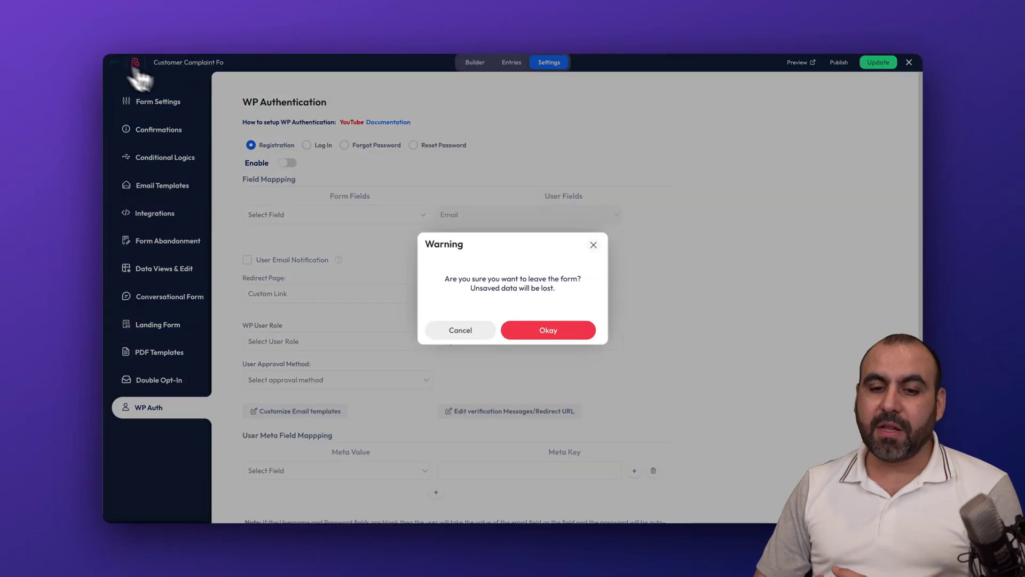
{"action": "left_click", "coordinate": [559, 328]}
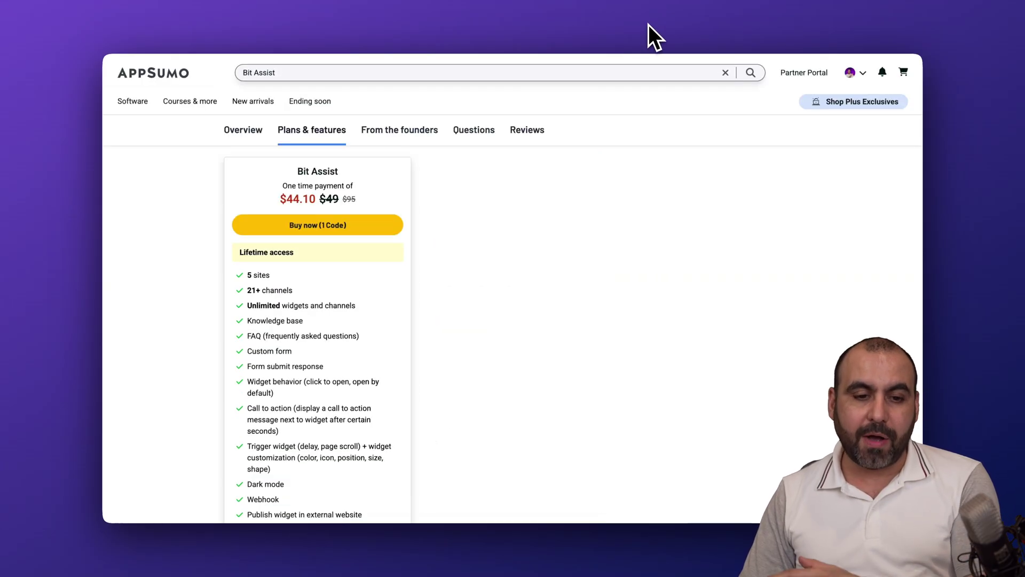
Scroll the AppSumo deal, then highlight Plan 2's Unlimited websites line on the pricing page
{"action": "scroll", "coordinate": [516, 219], "scroll_direction": "down", "scroll_amount": 2}
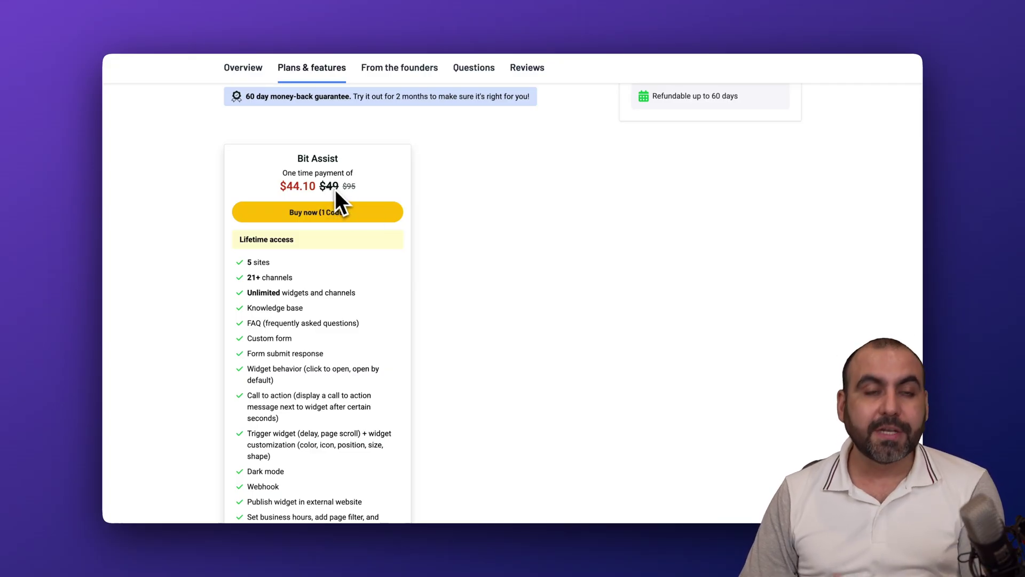
{"action": "left_click", "coordinate": [557, 25]}
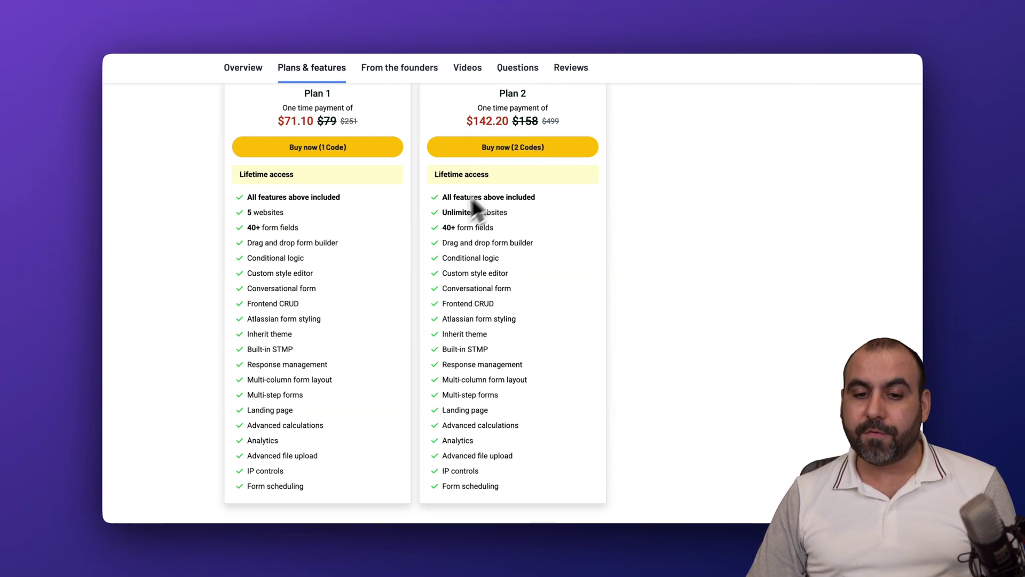
{"action": "triple_click", "coordinate": [462, 214]}
{"action": "left_click", "coordinate": [557, 214]}
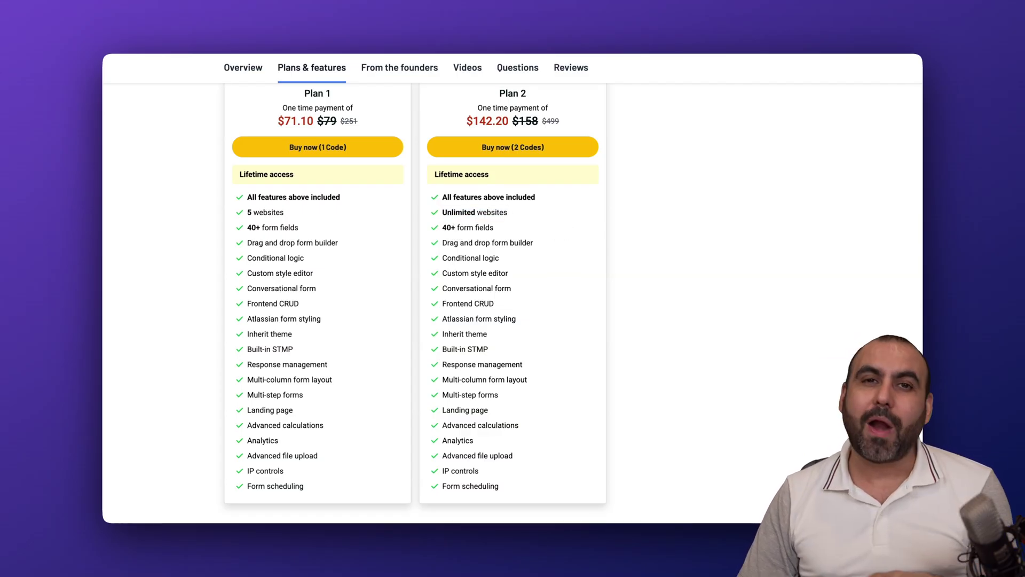
Look over the Bit Apps bundle offer and AppSumo plans, then return to the WordPress forms list
{"action": "left_click", "coordinate": [326, 27]}
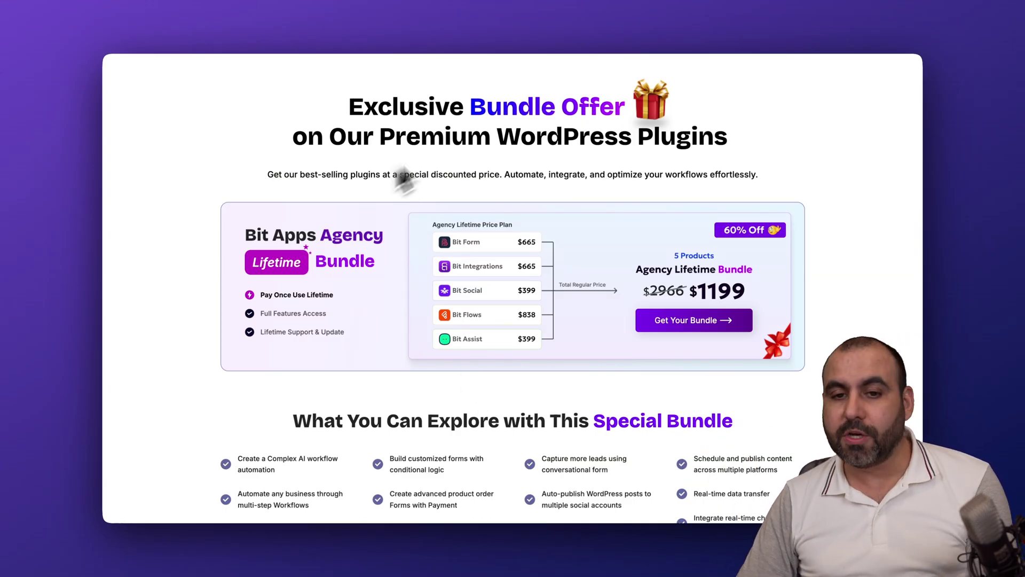
{"action": "left_click", "coordinate": [584, 28]}
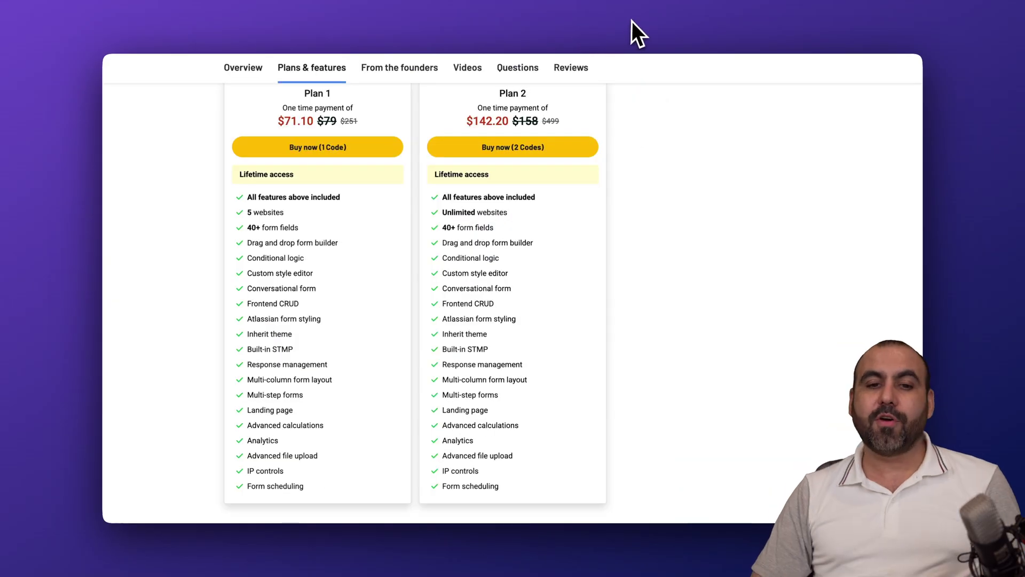
{"action": "left_click", "coordinate": [699, 29]}
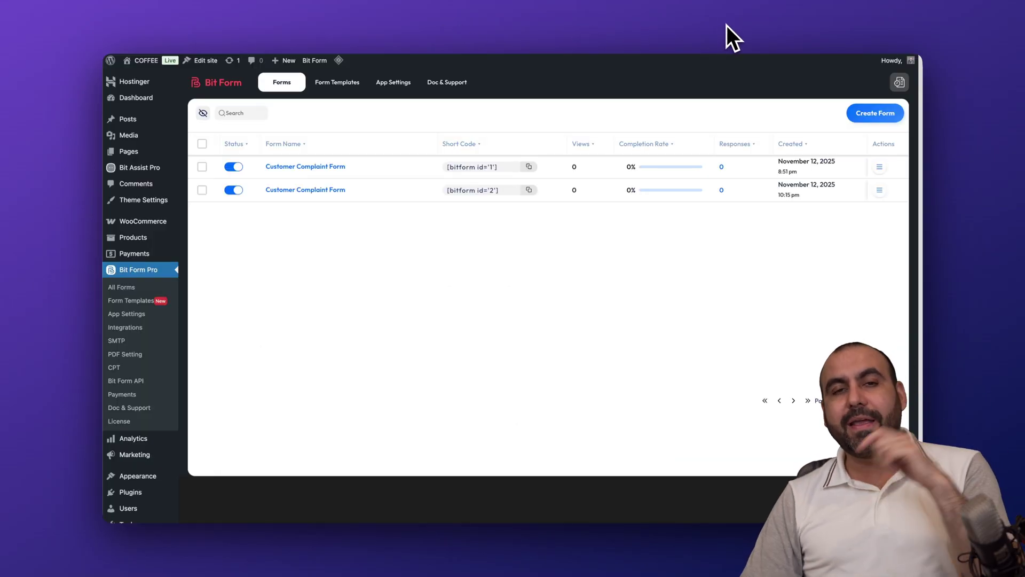